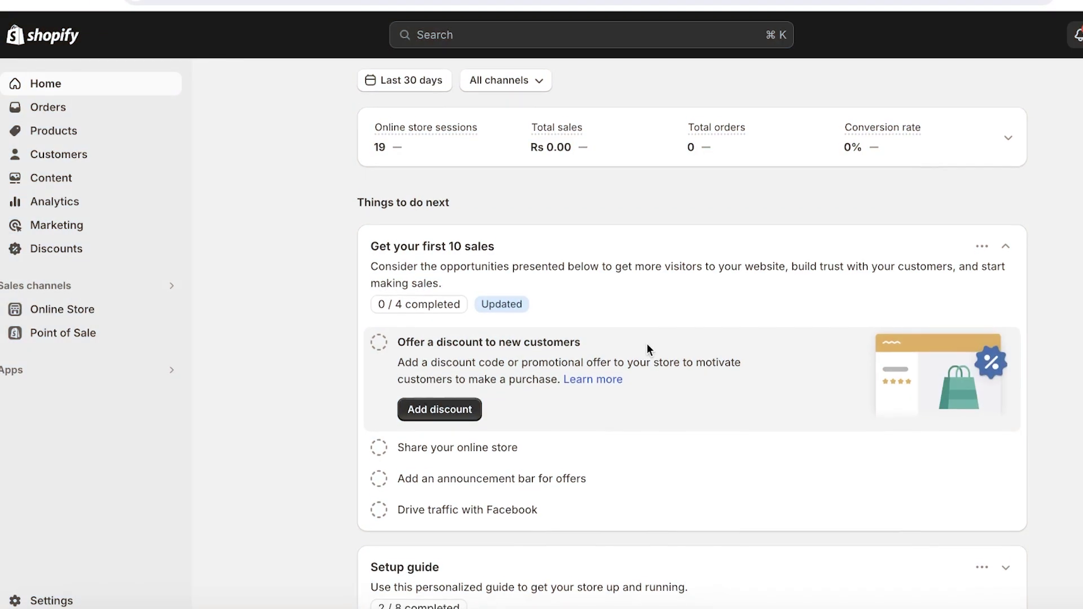
- Scroll down the Home dashboard and back up
scroll(621, 343, down, 1)
scroll(647, 349, up, 1)
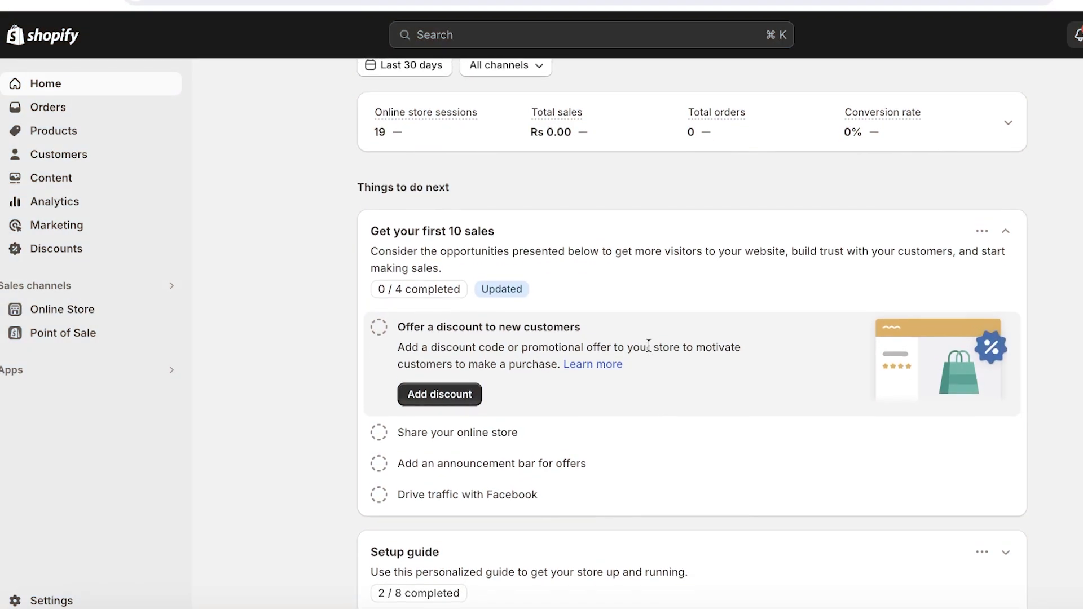
- From Products, start a new product titled 'Blue Striped Button Down'
click(38, 138)
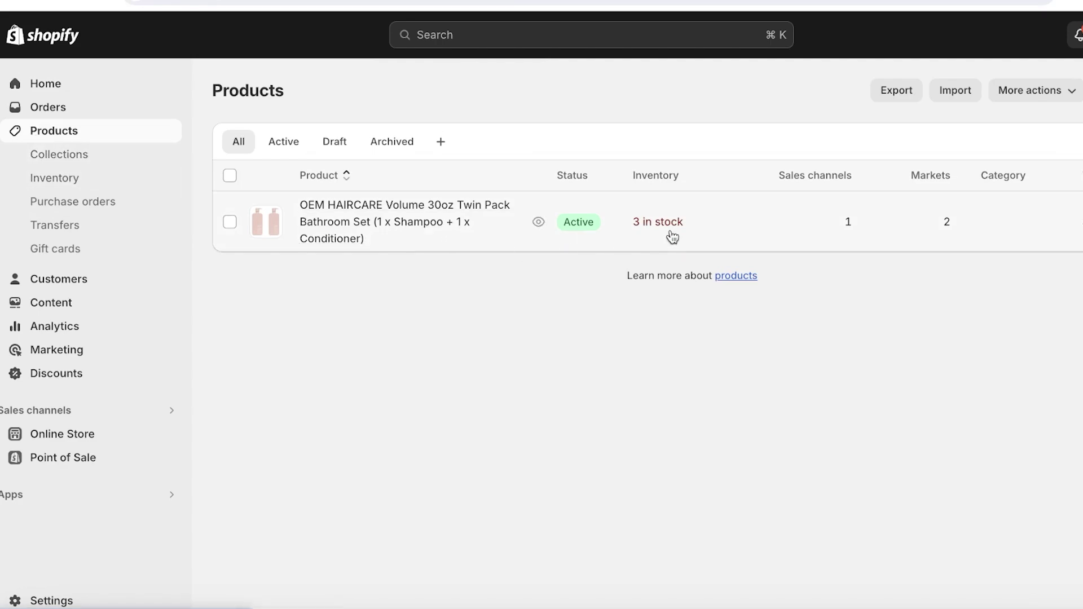
click(698, 232)
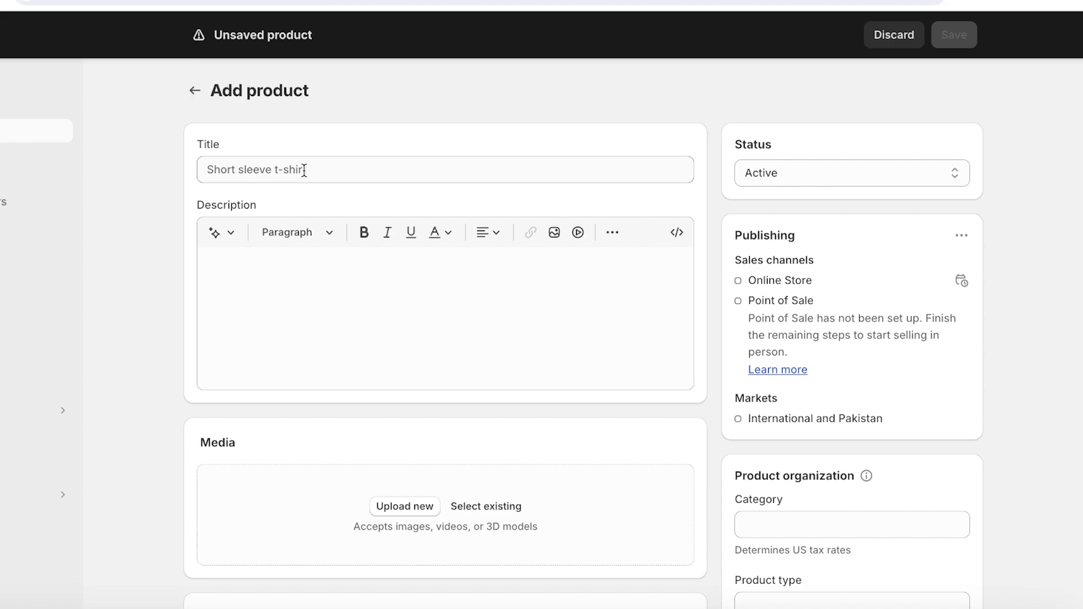
click(304, 170)
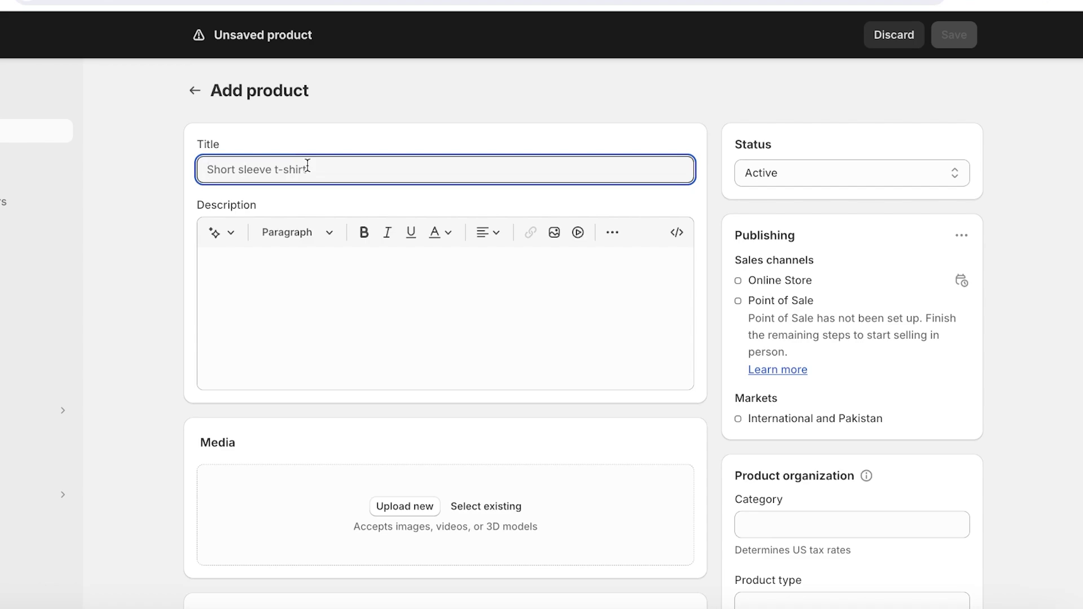
text(Bl)
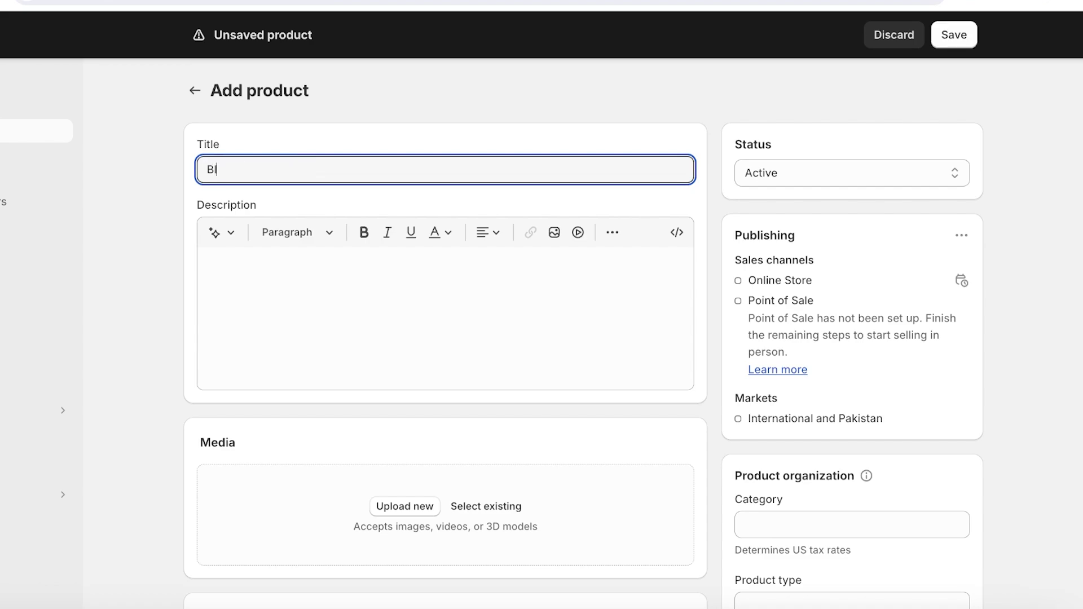
text(ue Striped Button Down)
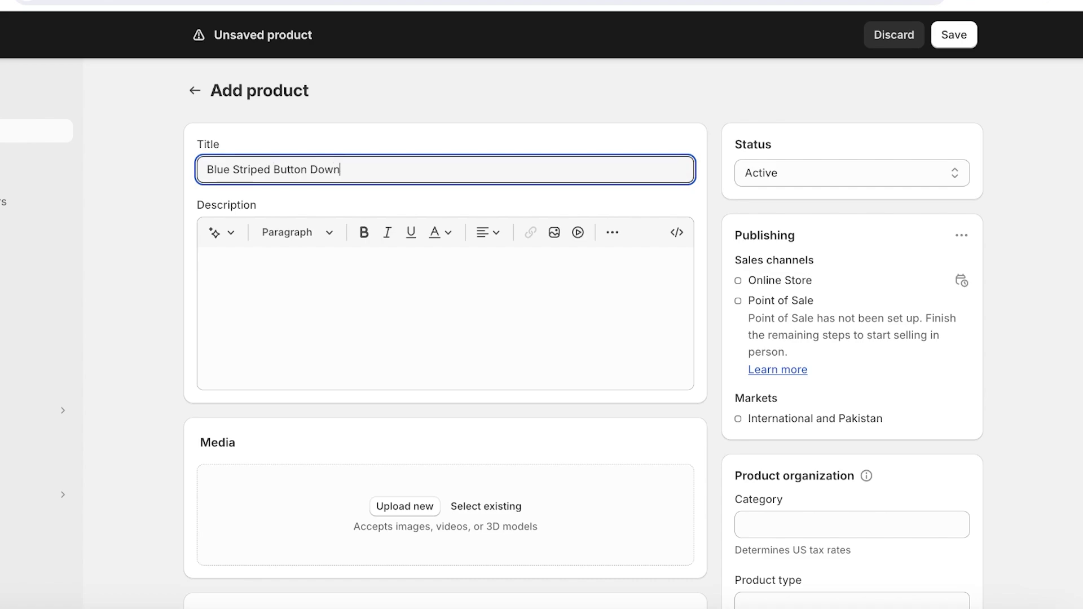
- Move to the Description editor while Shopify suggests the Shirts & Tops category
click(210, 317)
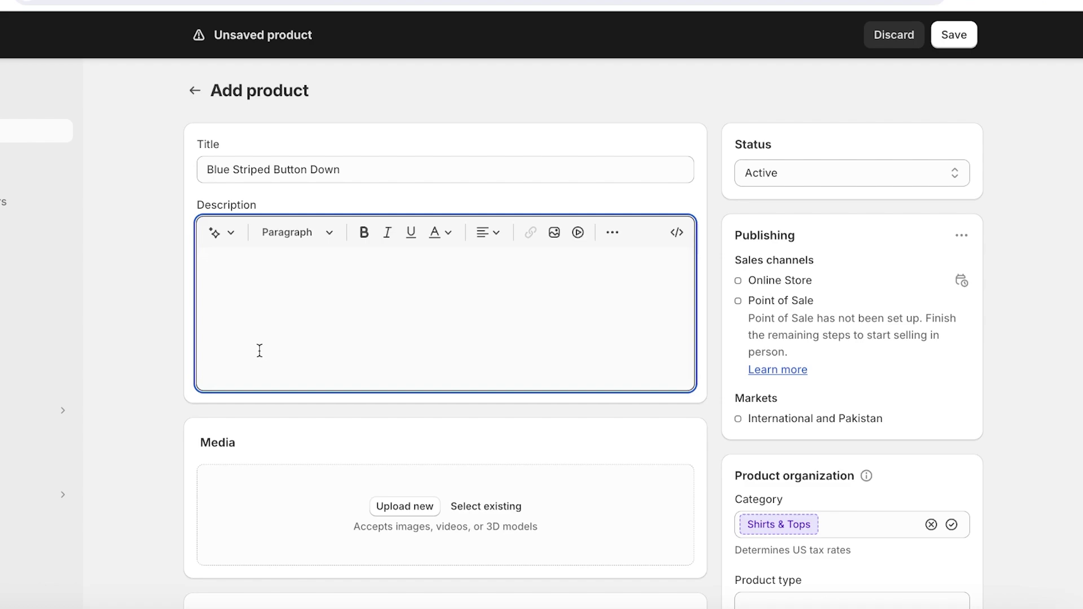
- Generate a description from keywords (100% organic cotton, oversized, unisex striped shirt) and keep it
click(218, 235)
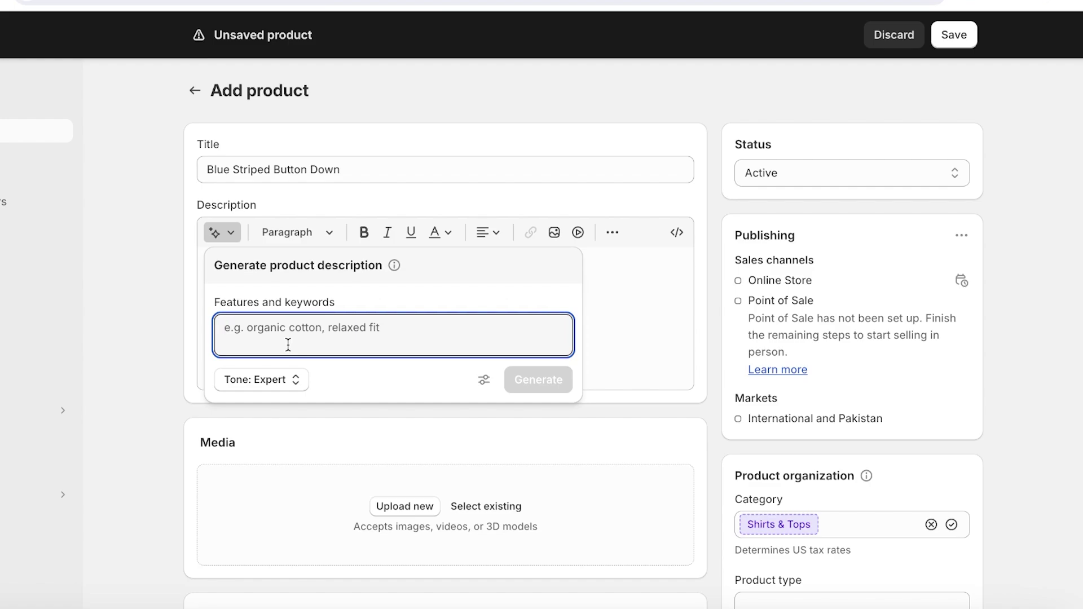
text(Organi)
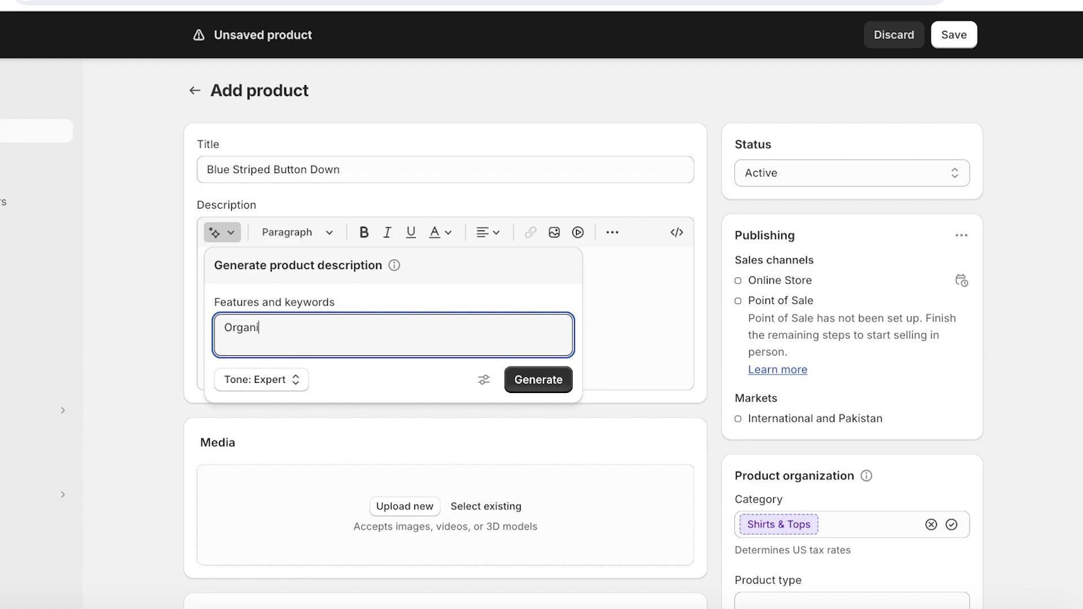
text(c 100% cotton blue and e)
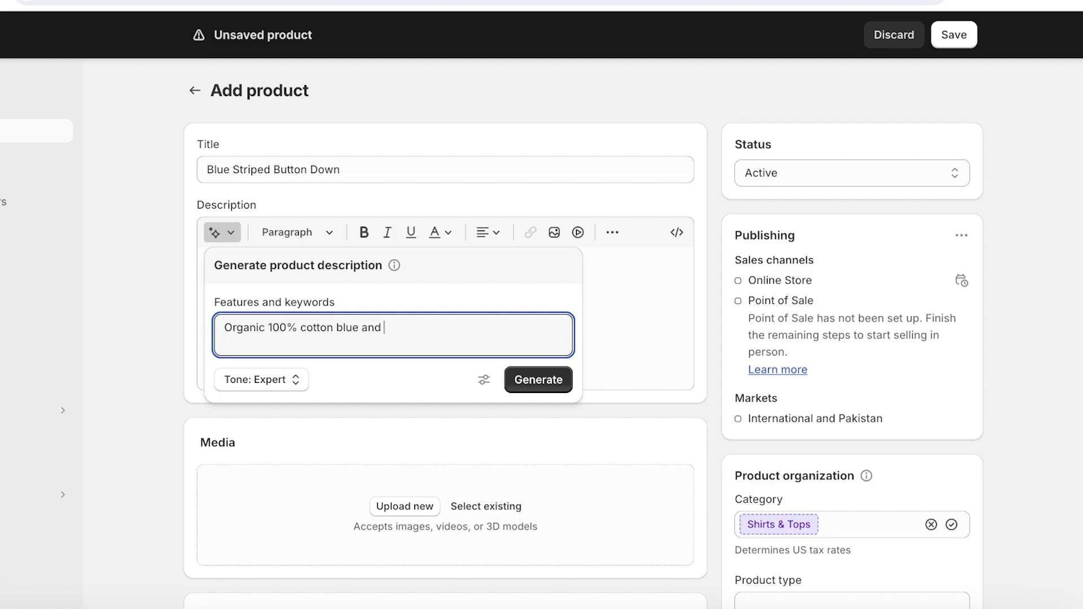
key(BackSpace)
text(white oversized striped button)
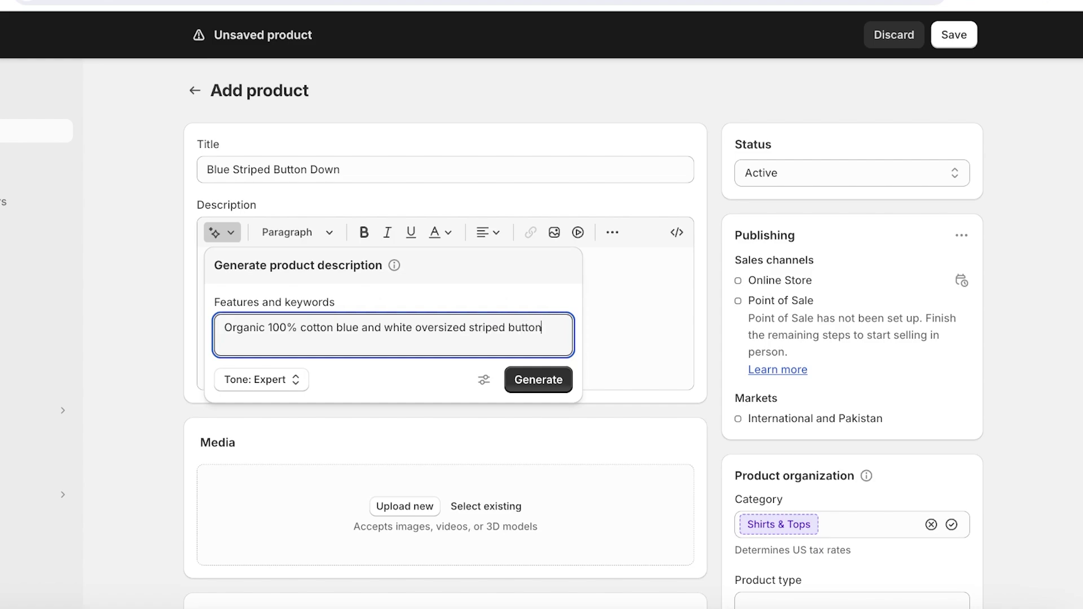
text( down shirt. unisex, )
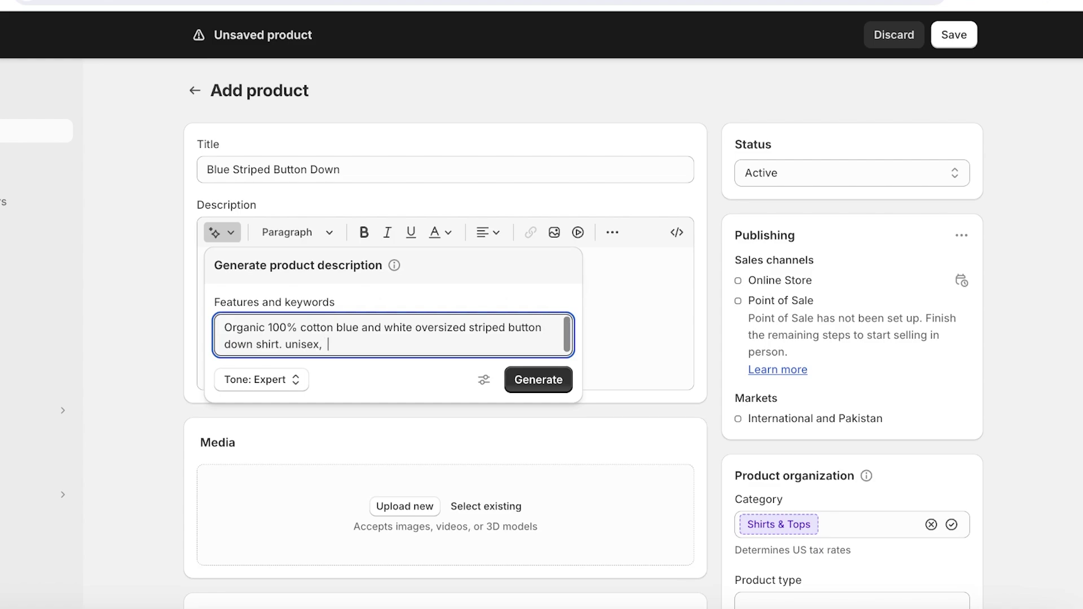
text( benifits include looking slimmer,)
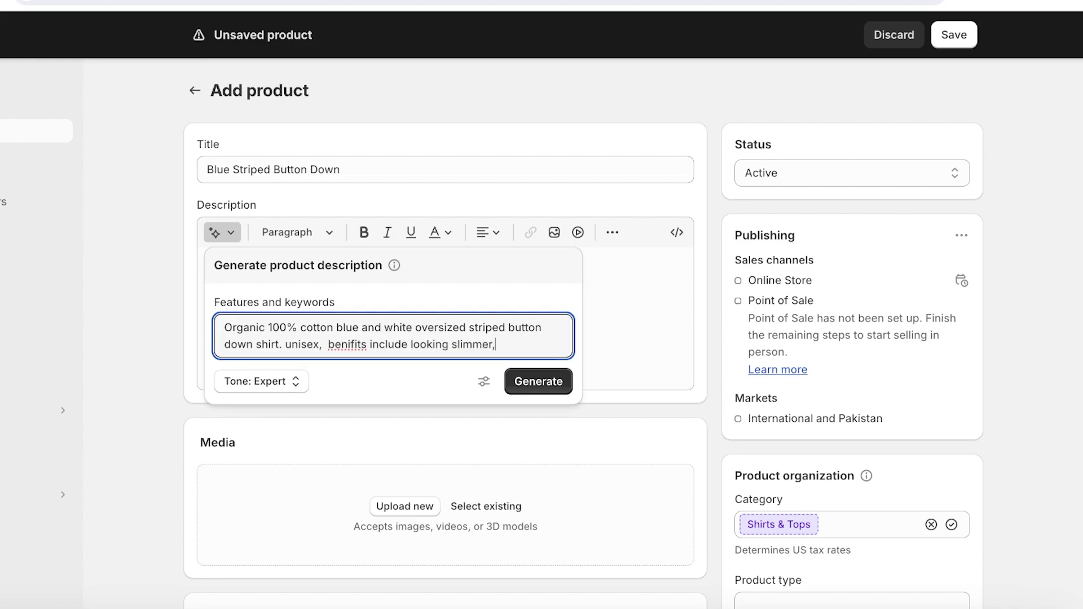
text( casual a)
text(nd bussiness. )
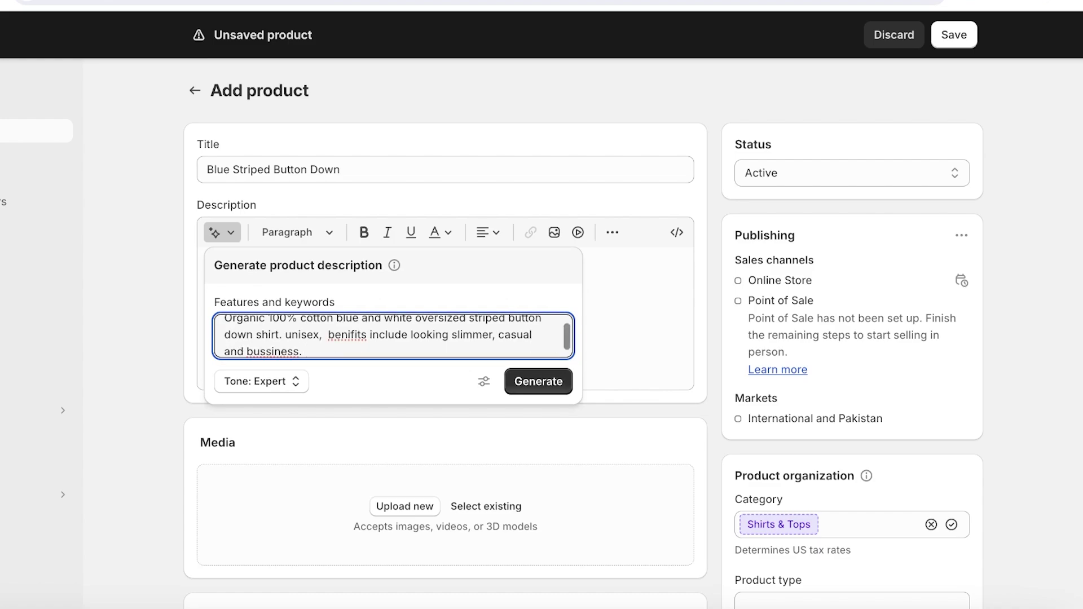
text(easily coverts from day to night. )
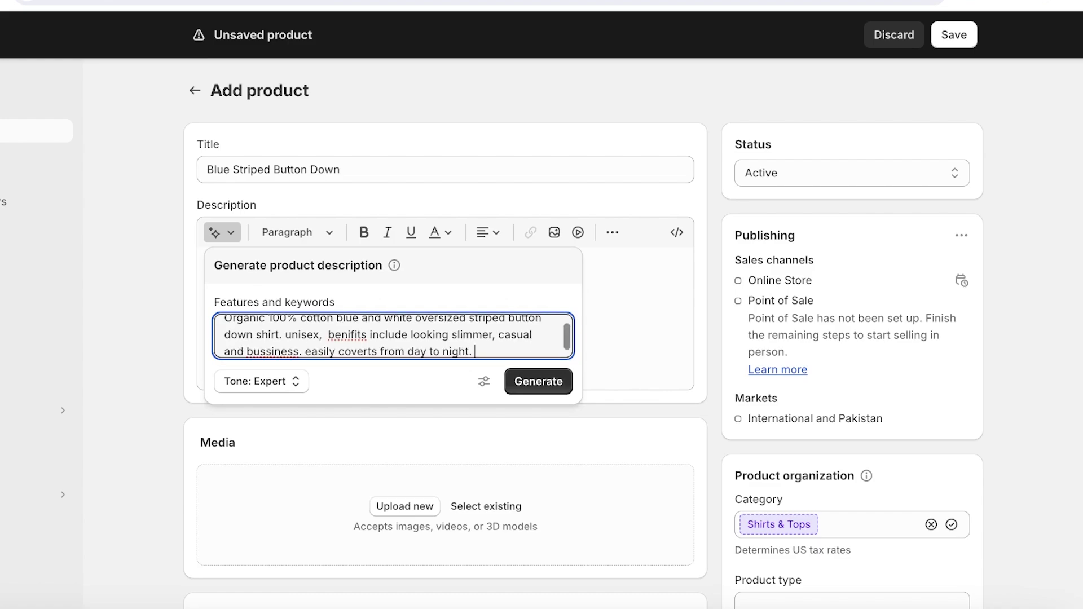
text(Unique selling point: re)
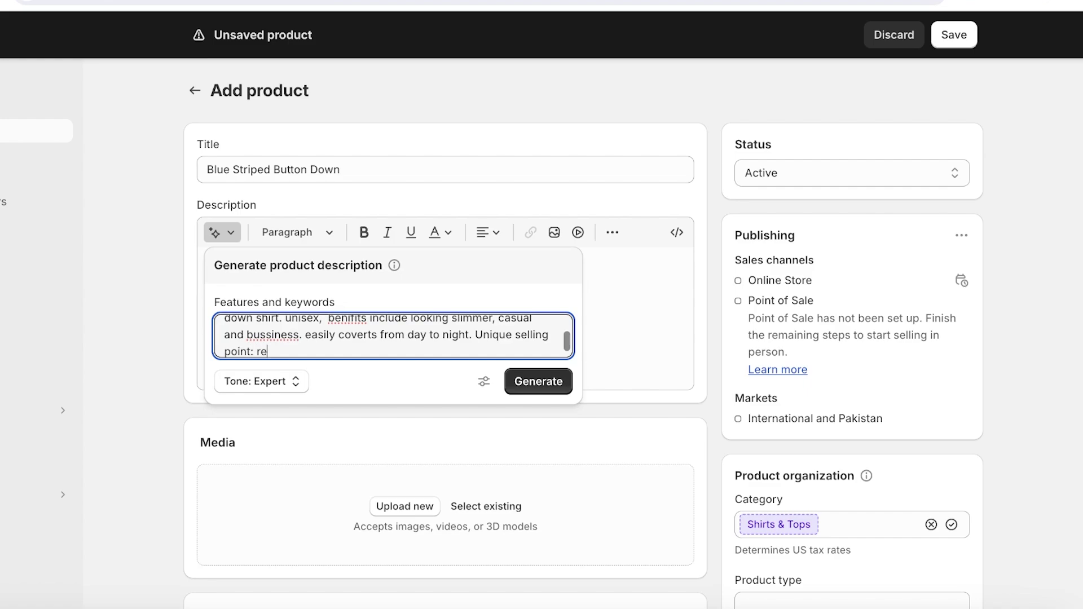
text(cycled cotton)
click(546, 381)
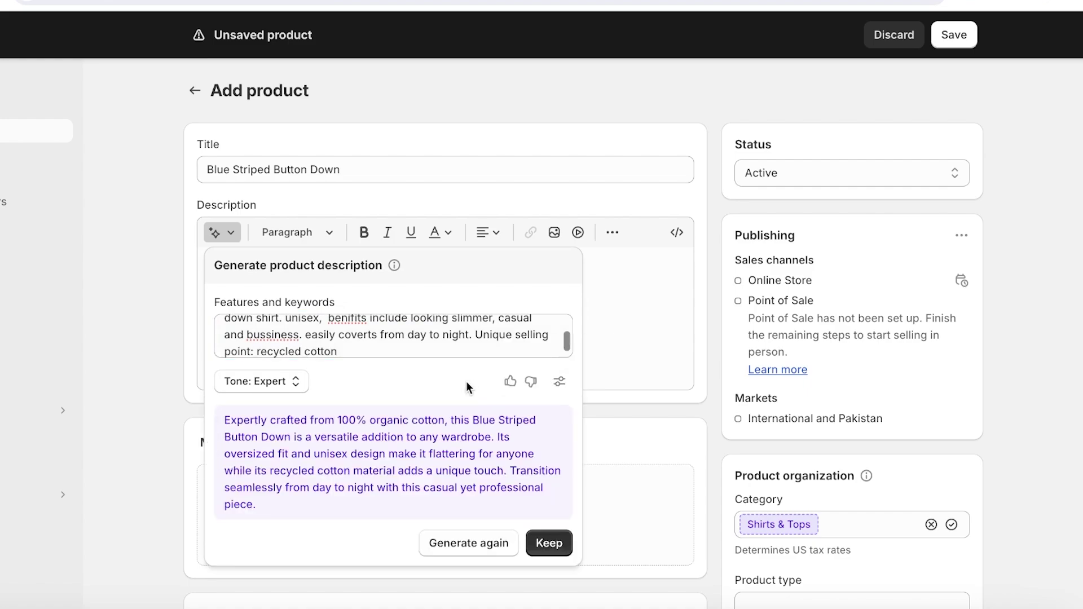
click(560, 546)
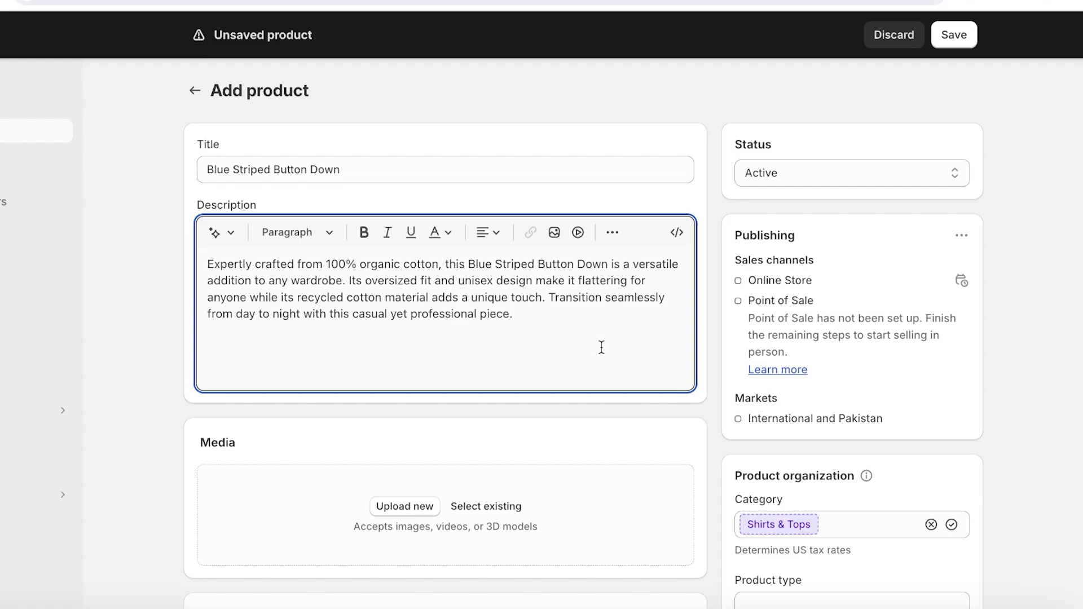
scroll(611, 417, down, 2)
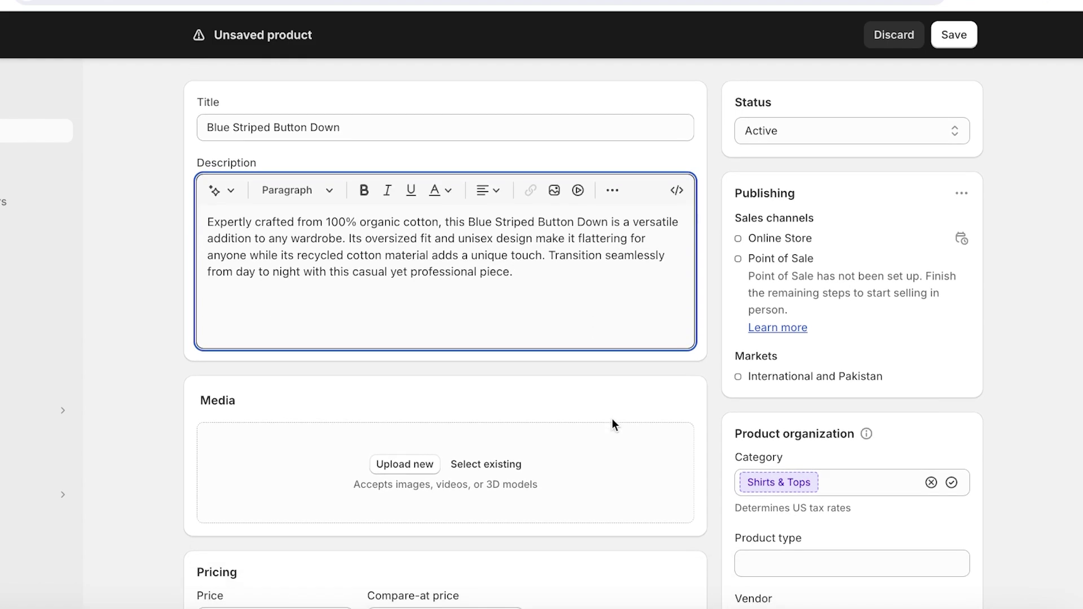
scroll(590, 438, down, 1)
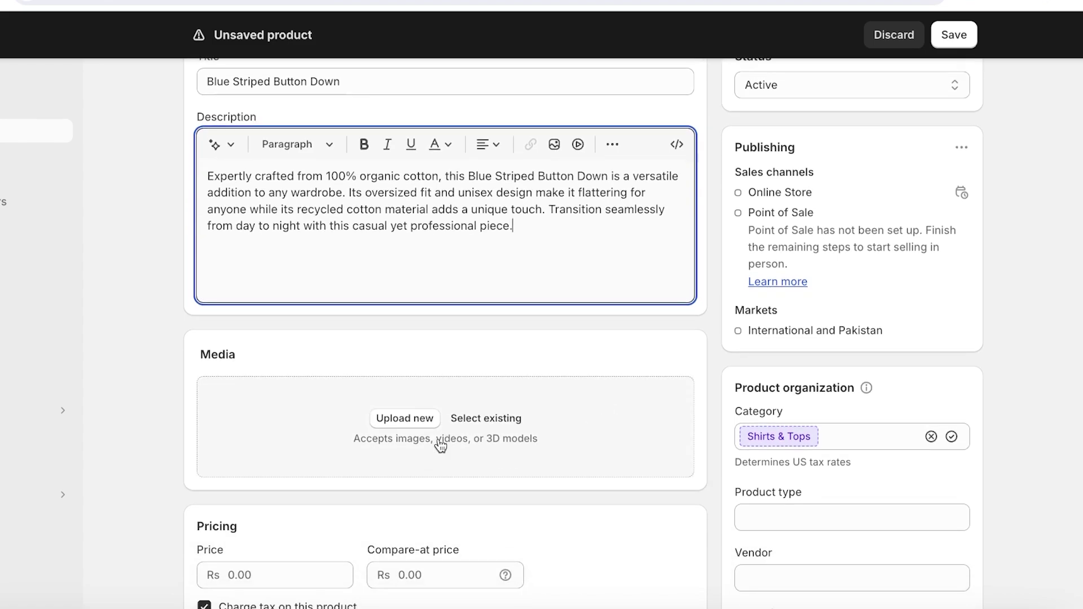
scroll(442, 445, down, 1)
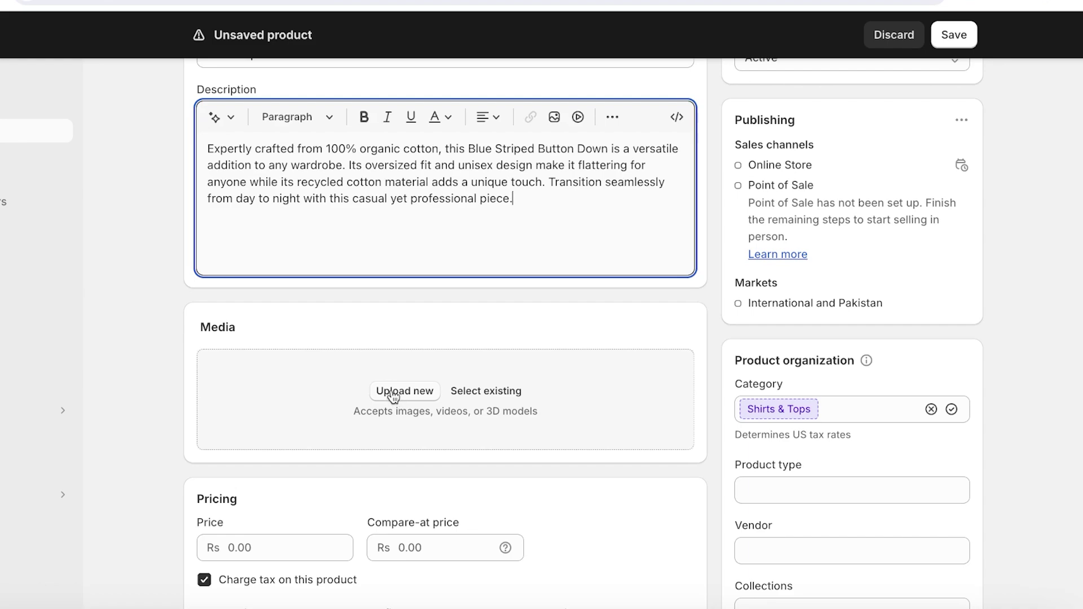
- Upload all 11 .webp images from Desktop > Product Images to the product's media
click(393, 397)
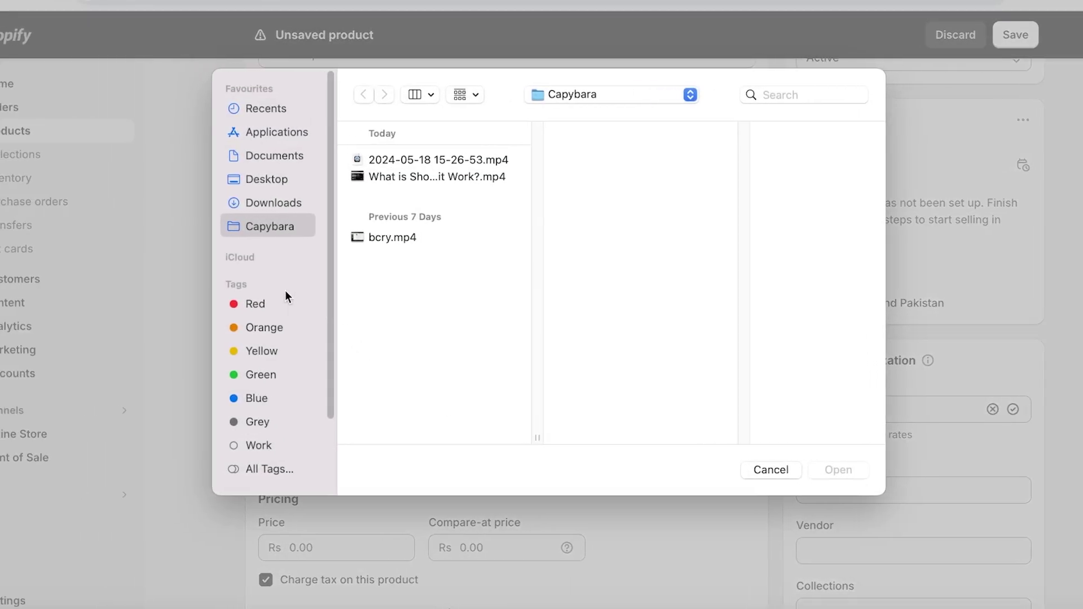
click(261, 201)
click(261, 179)
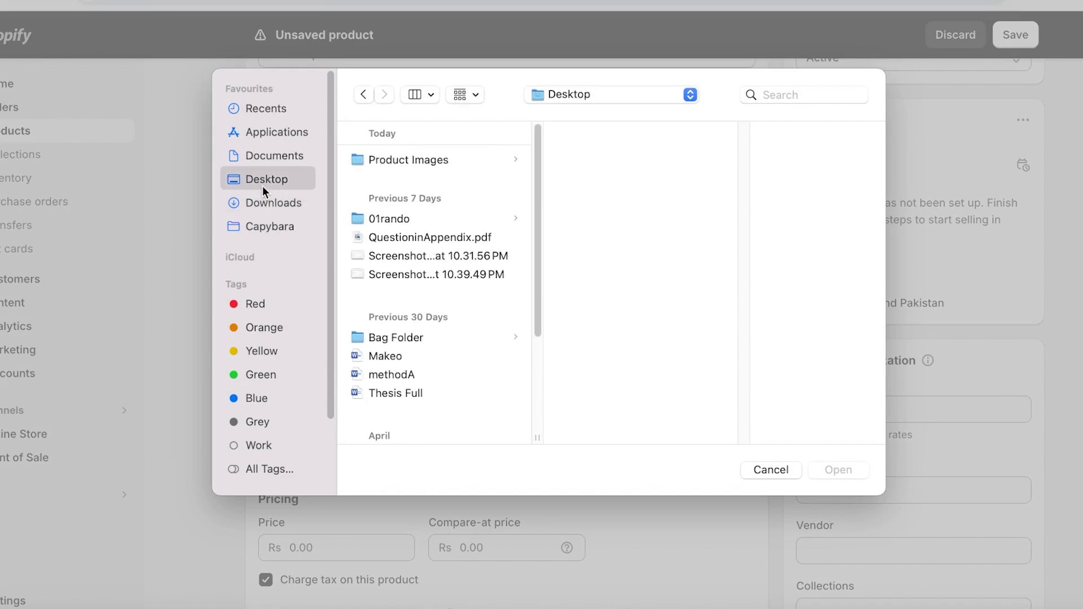
click(388, 163)
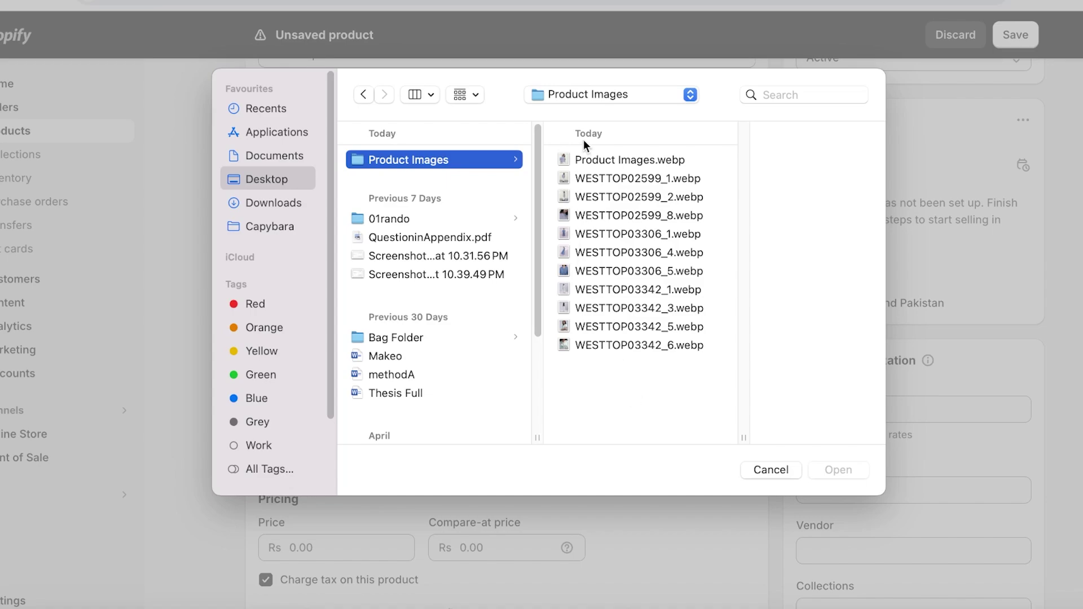
click(583, 159)
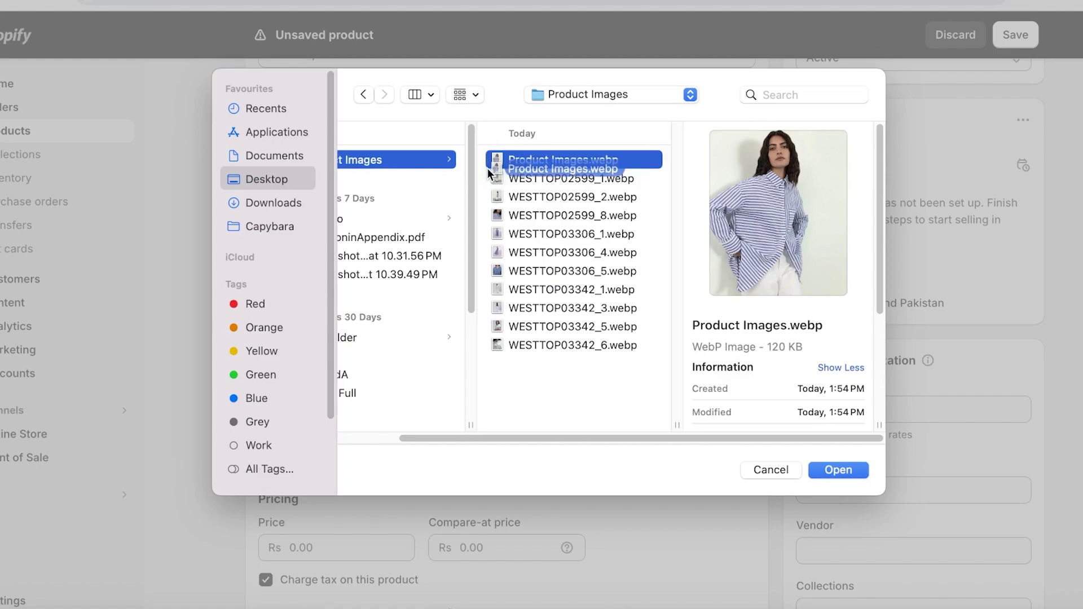
drag(502, 357, 571, 121)
click(838, 470)
scroll(575, 409, down, 8)
- Select the seven dress and other shirt images and remove them from the media
scroll(574, 405, up, 3)
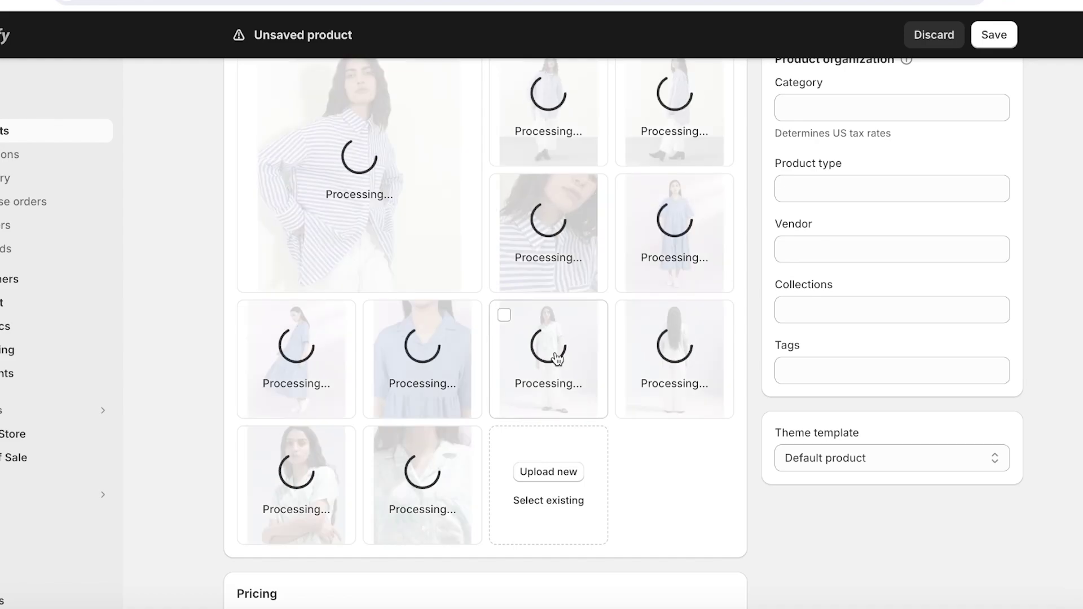
scroll(558, 186, up, 4)
scroll(581, 225, down, 4)
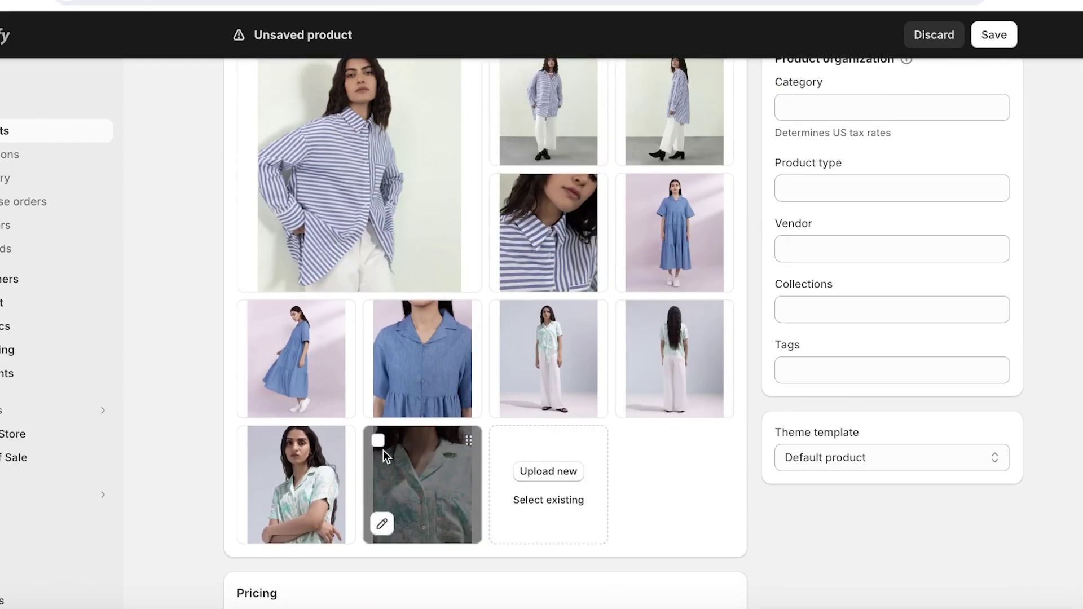
click(378, 440)
click(252, 440)
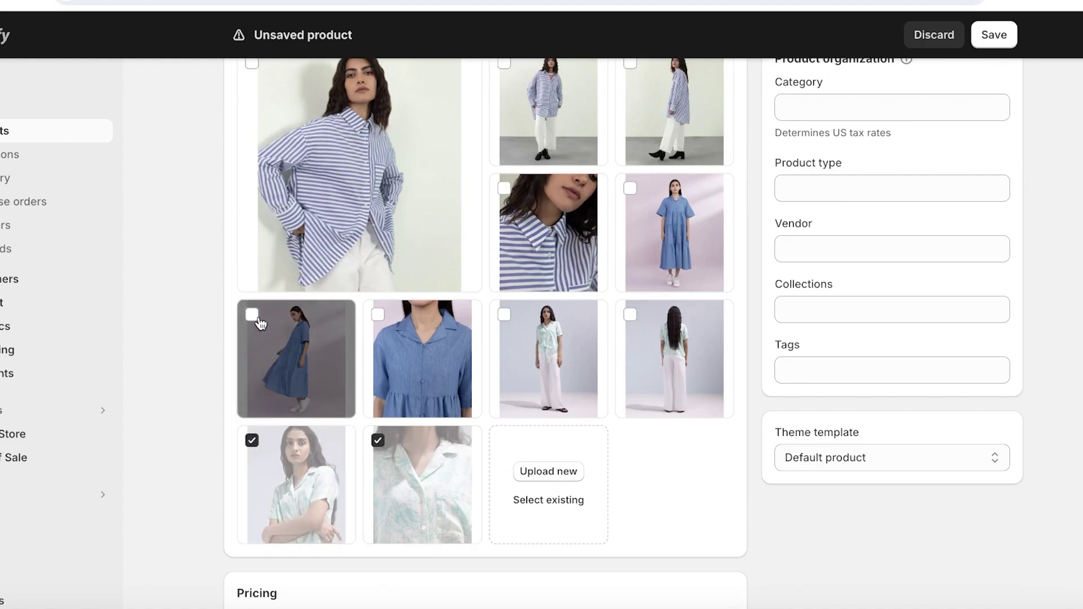
click(252, 314)
click(504, 315)
click(630, 314)
click(630, 188)
click(378, 314)
scroll(378, 314, up, 3)
click(710, 220)
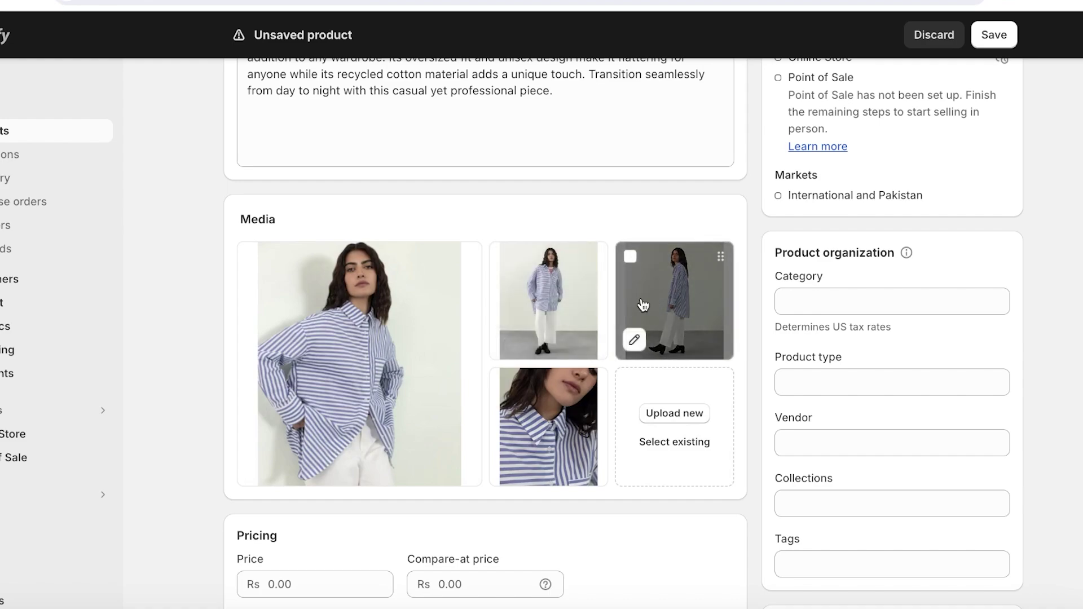
scroll(627, 312, down, 2)
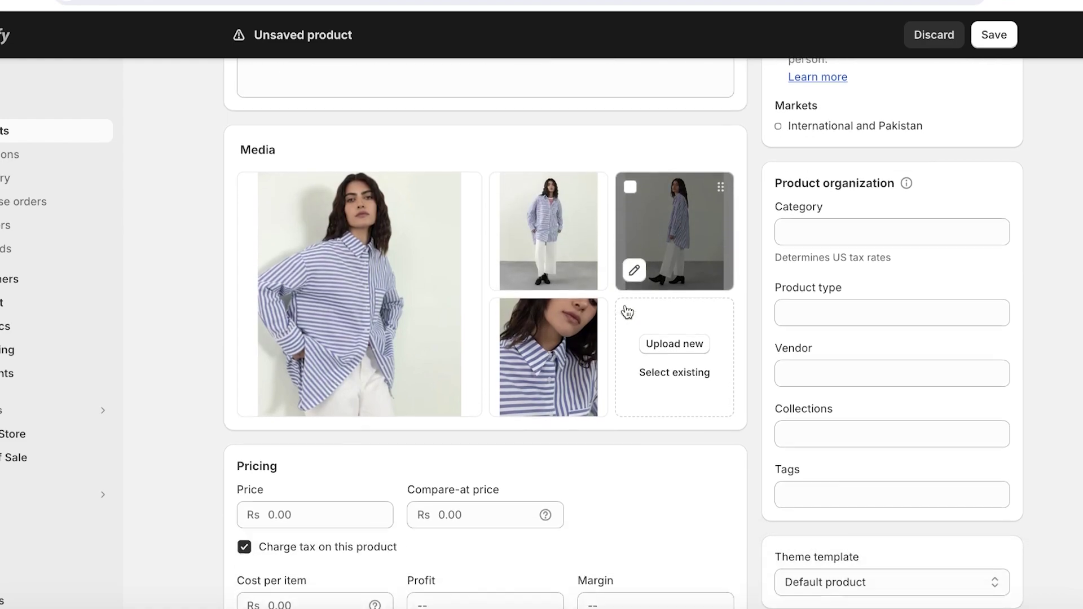
scroll(626, 310, down, 6)
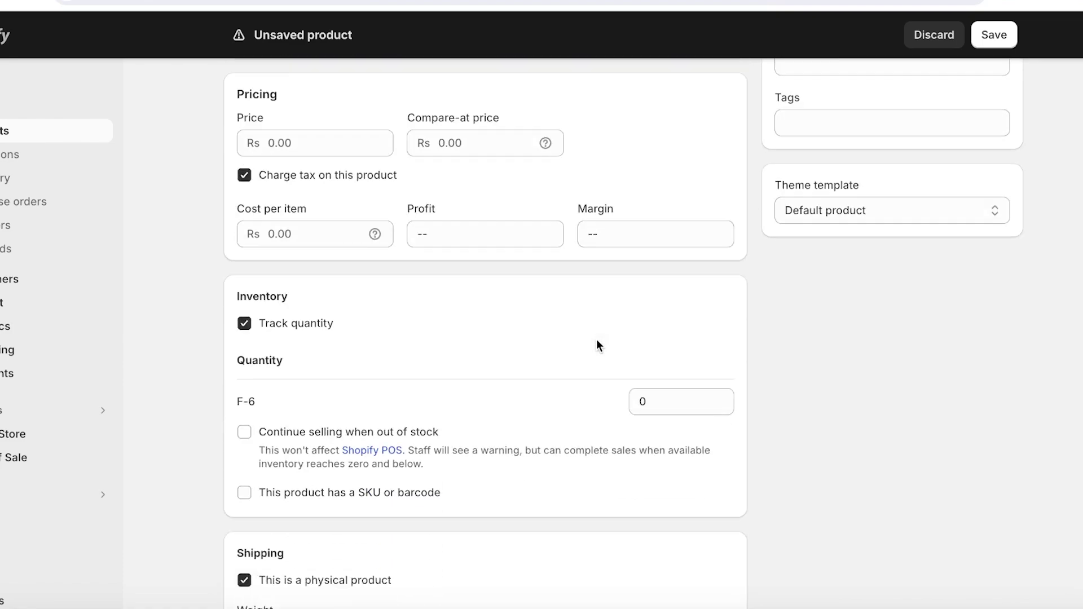
scroll(597, 341, up, 2)
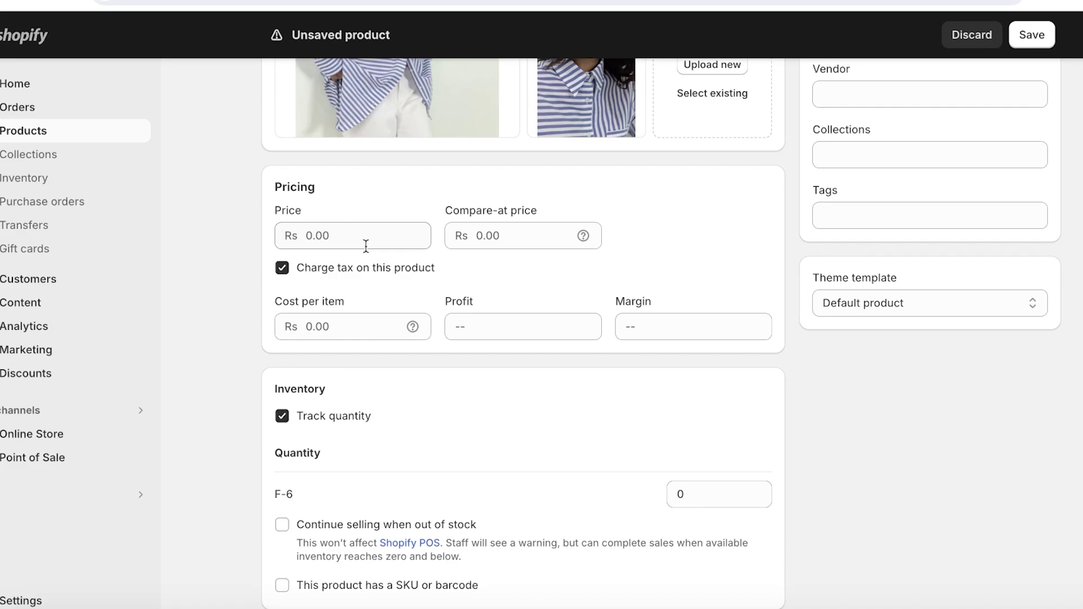
- Set price Rs 100 and compare-at price Rs 150, and stop charging tax
click(365, 246)
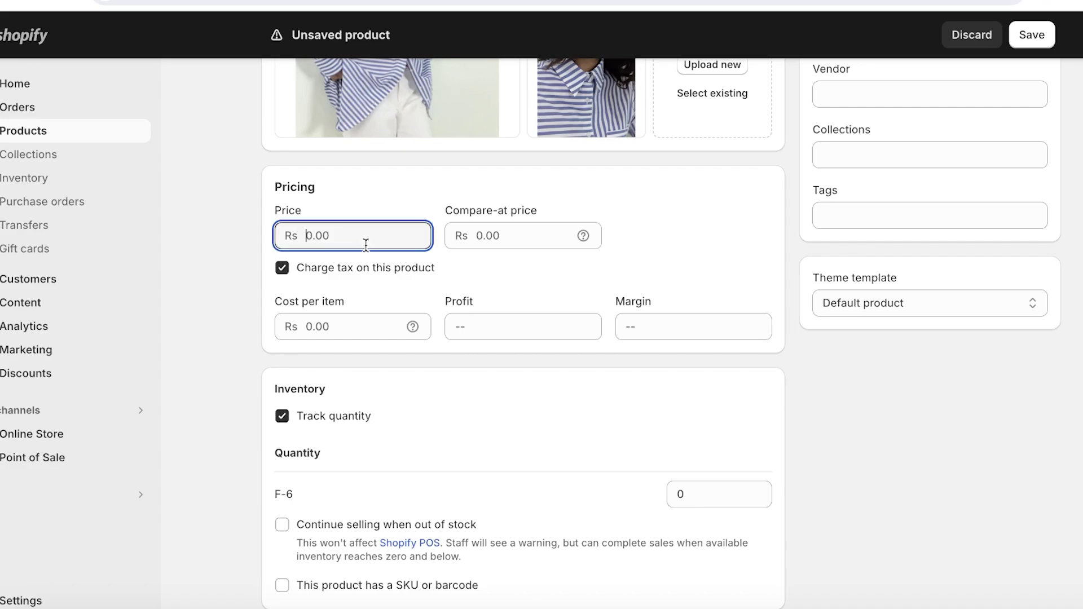
text(100)
click(528, 240)
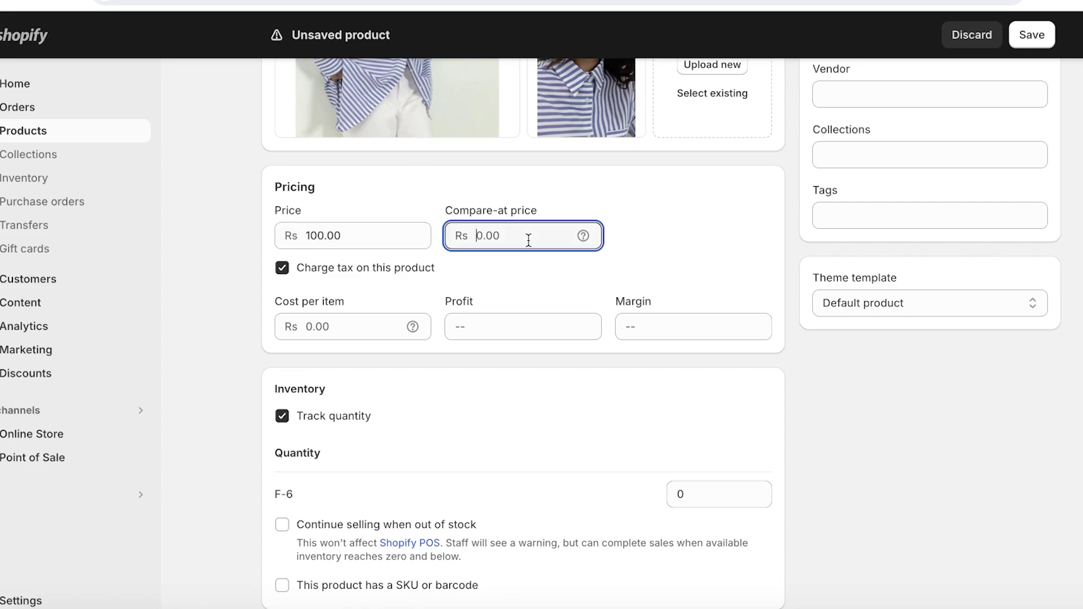
text(150)
click(764, 243)
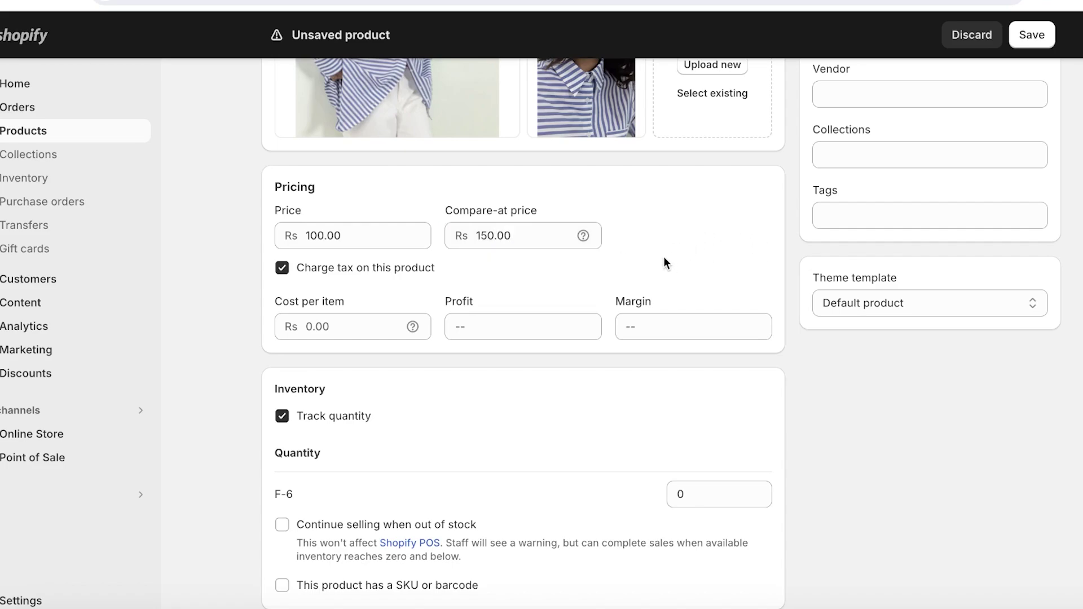
click(286, 265)
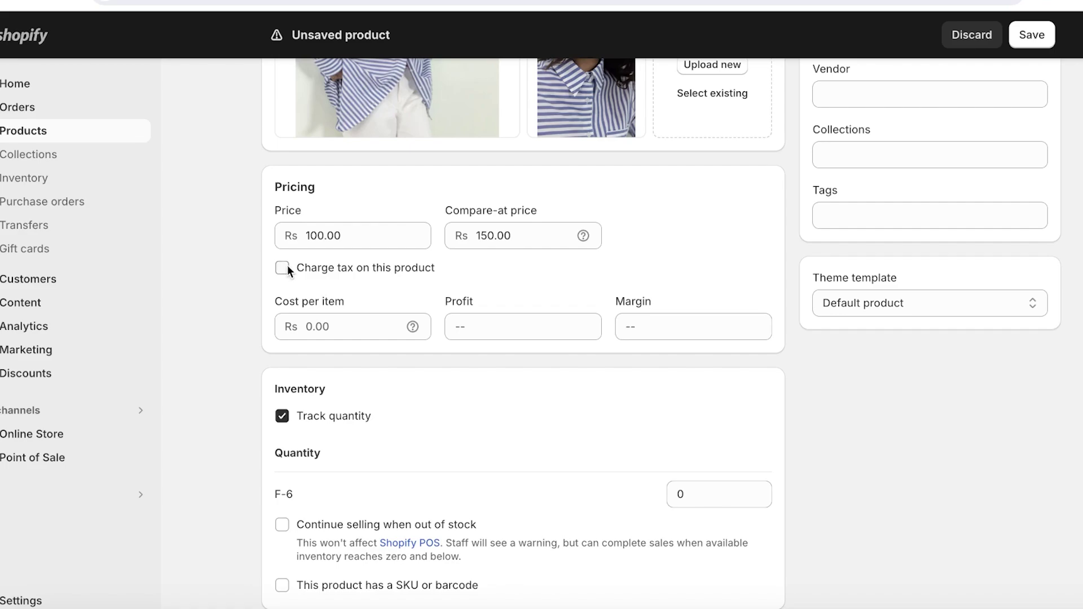
- Set the cost per item to Rs 80.00, giving a 20% margin
click(316, 322)
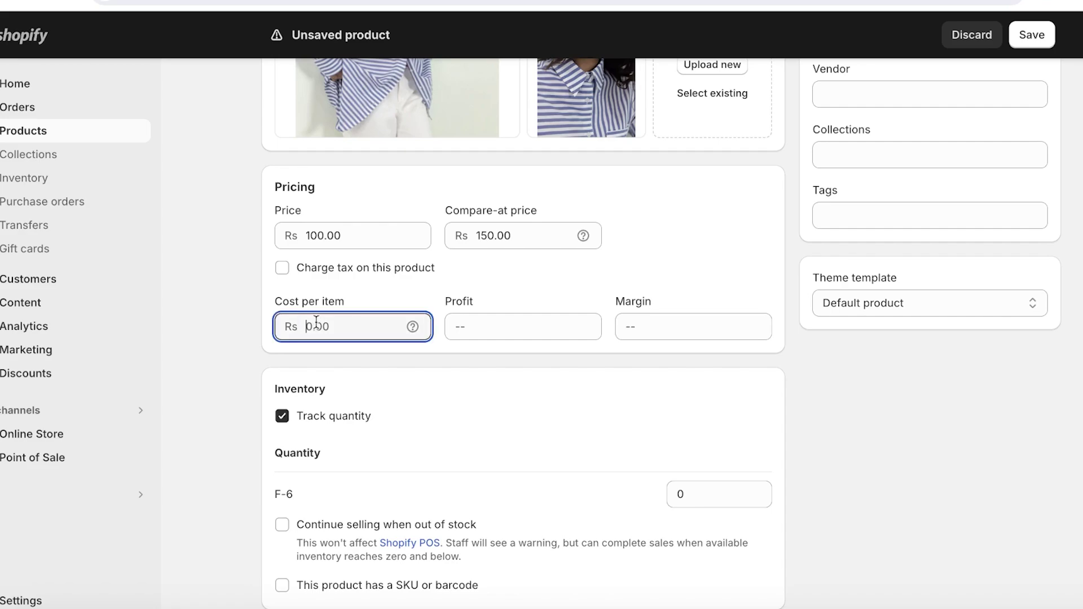
text(5)
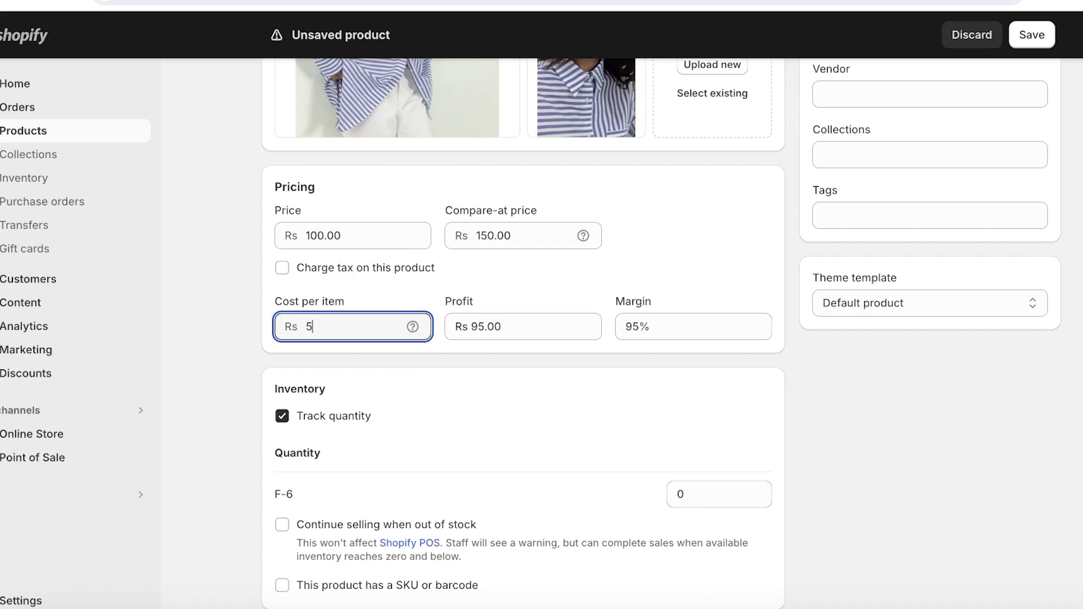
text(0)
double_click(363, 314)
key(BackSpace)
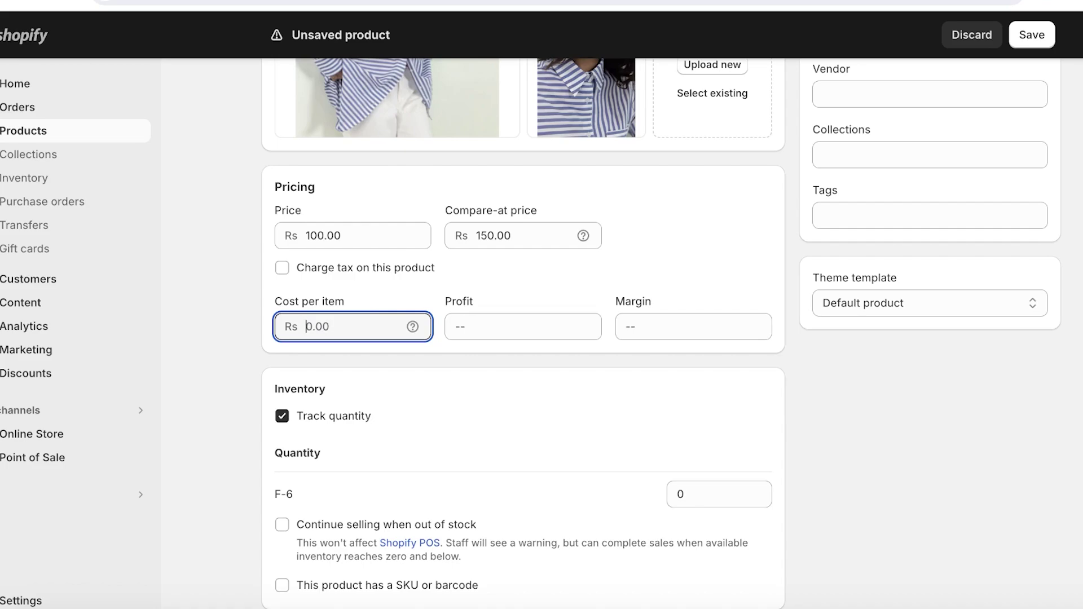
text(80)
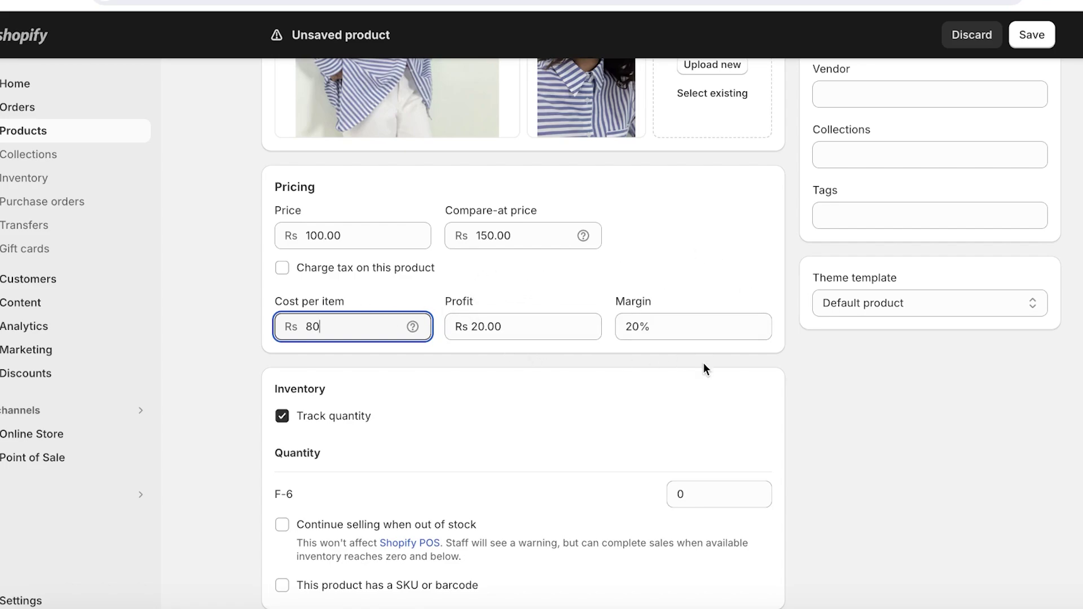
double_click(380, 339)
double_click(388, 328)
click(575, 300)
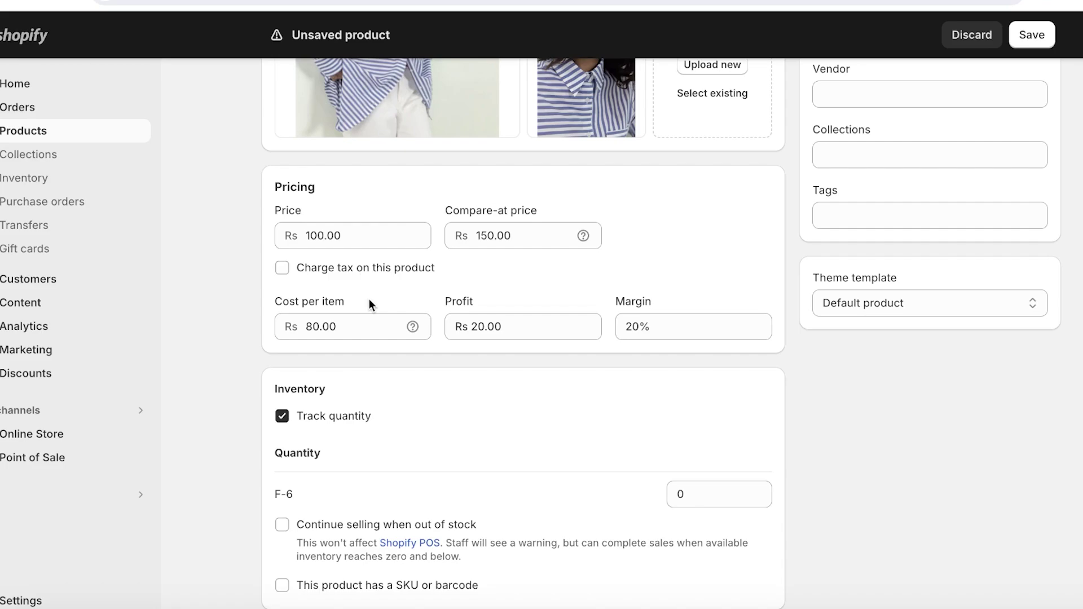
- Stock 1000 units at F-6 and allow selling when out of stock
scroll(370, 302, down, 1)
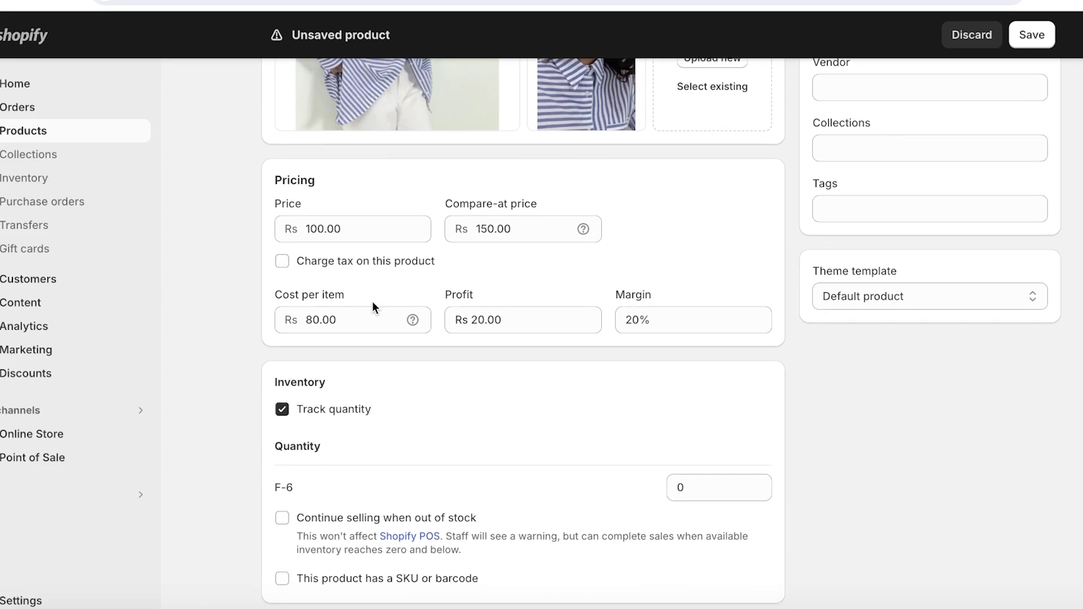
scroll(375, 316, down, 2)
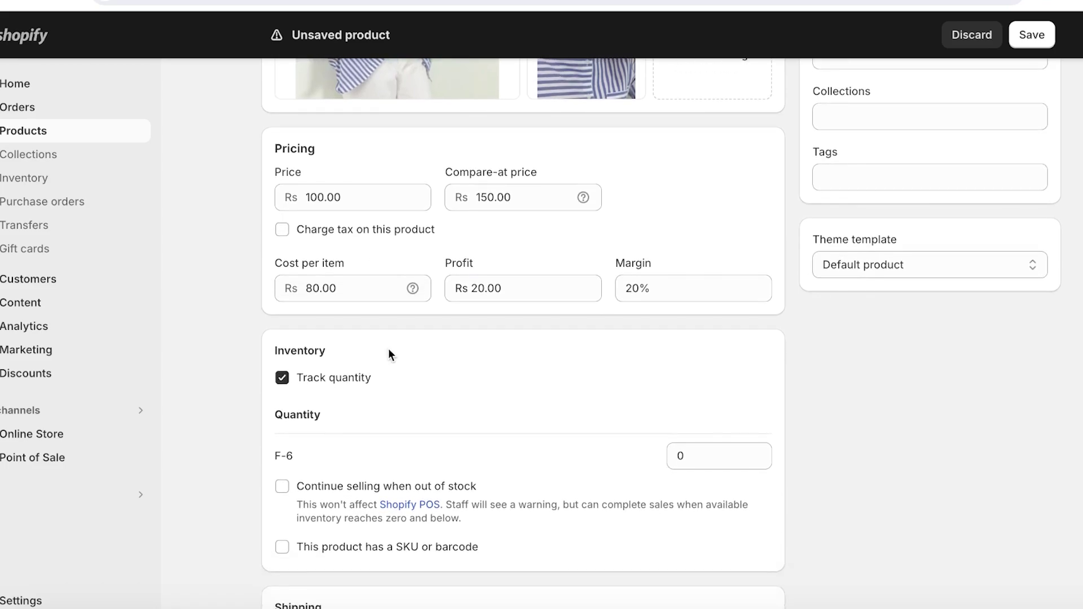
scroll(391, 355, down, 2)
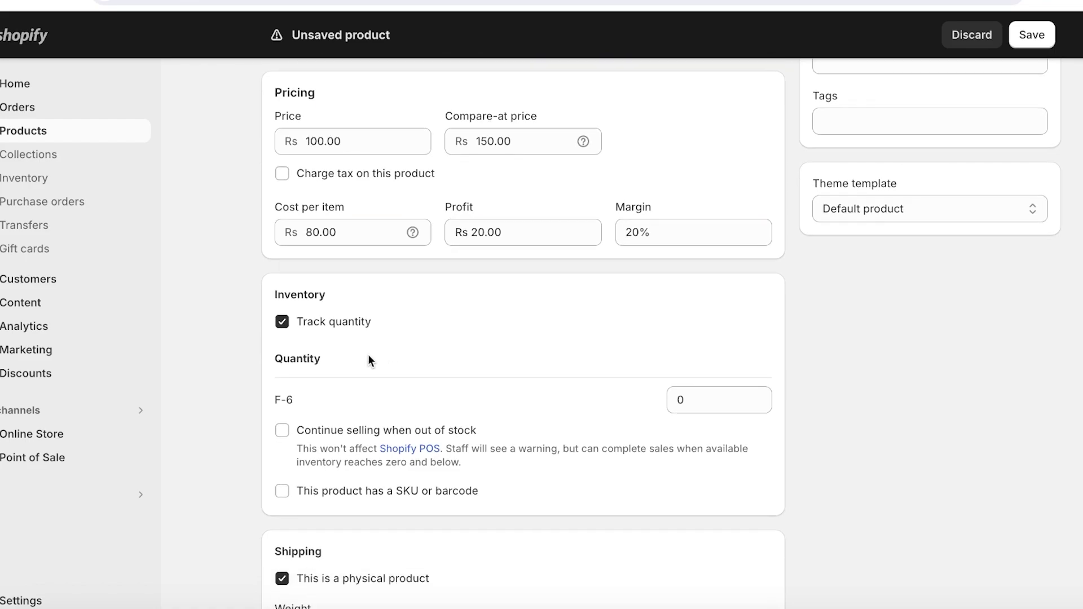
click(282, 322)
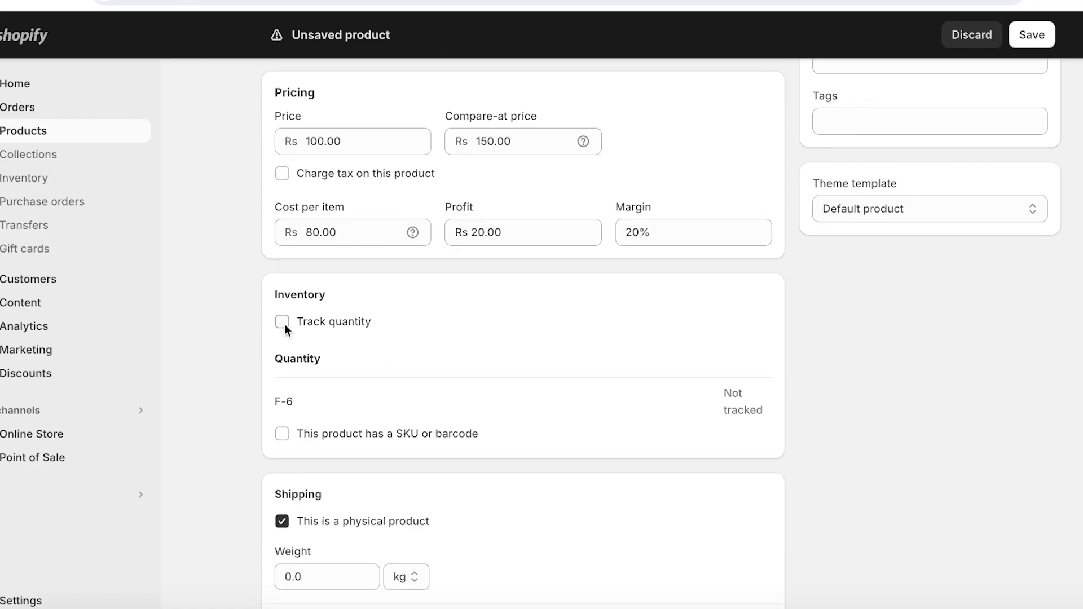
click(285, 324)
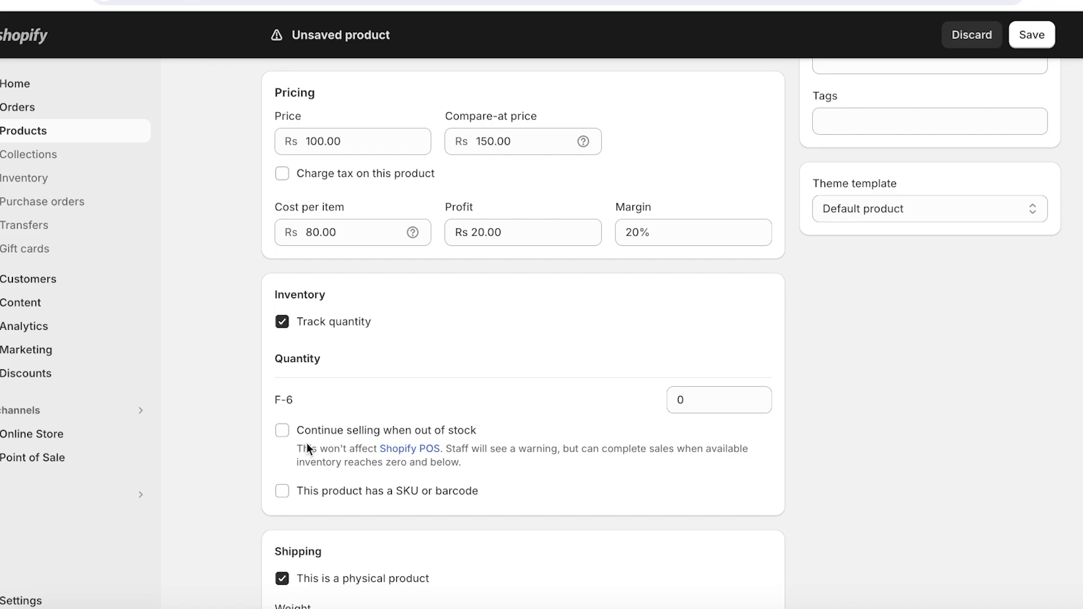
click(736, 399)
text(1000)
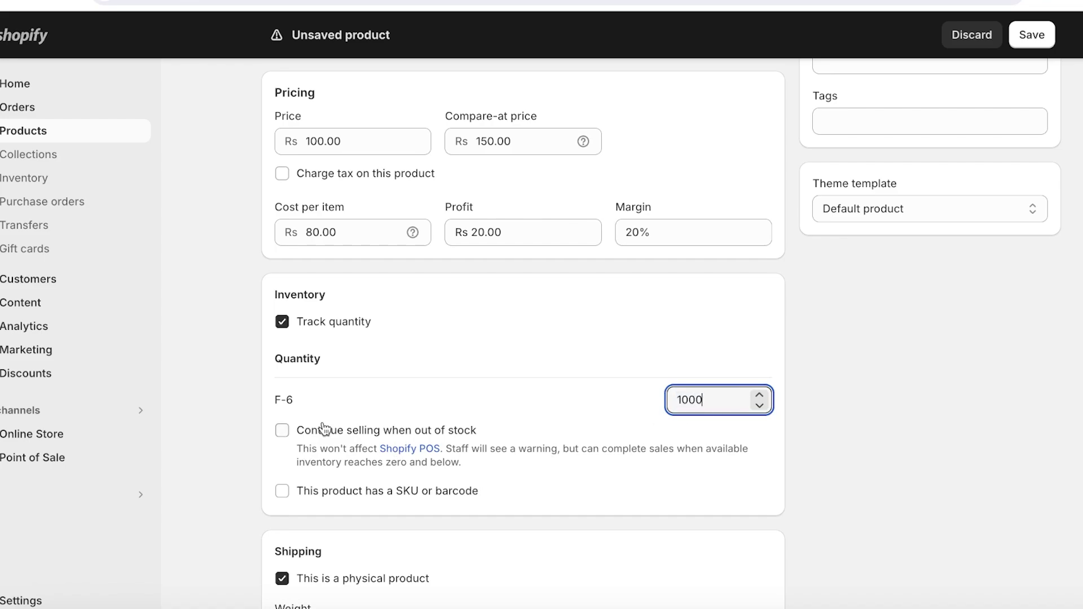
click(284, 428)
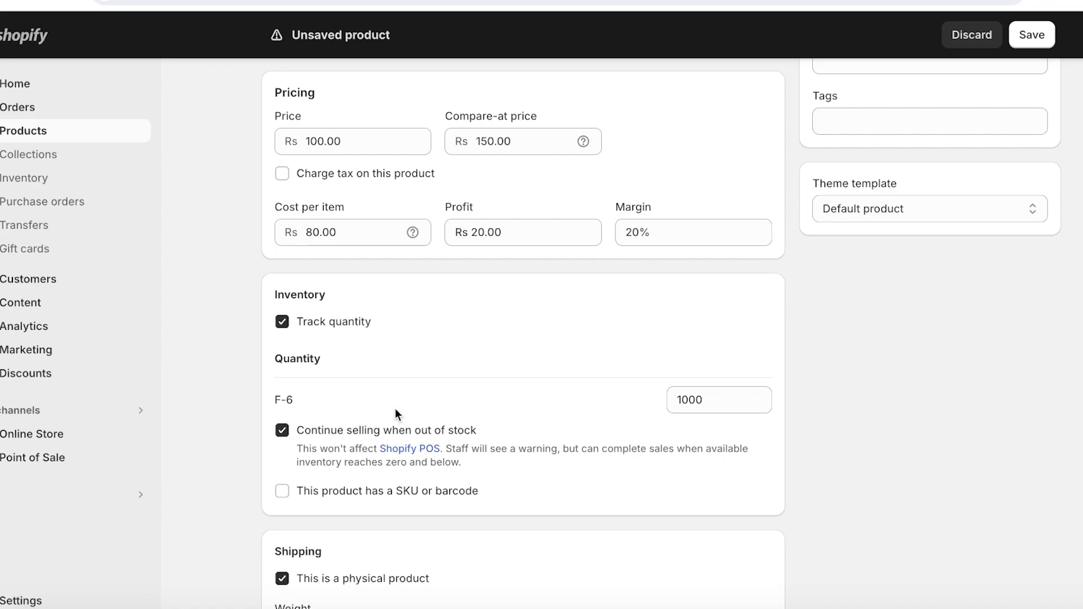
- Reveal the SKU and barcode fields and keep the weight unit in kg
scroll(396, 410, down, 1)
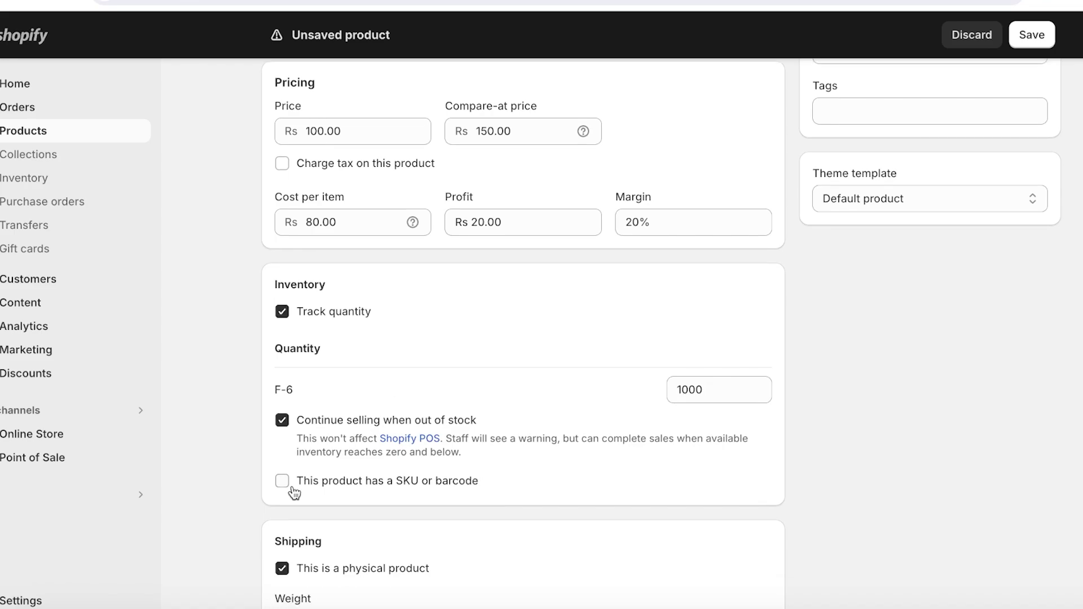
click(293, 492)
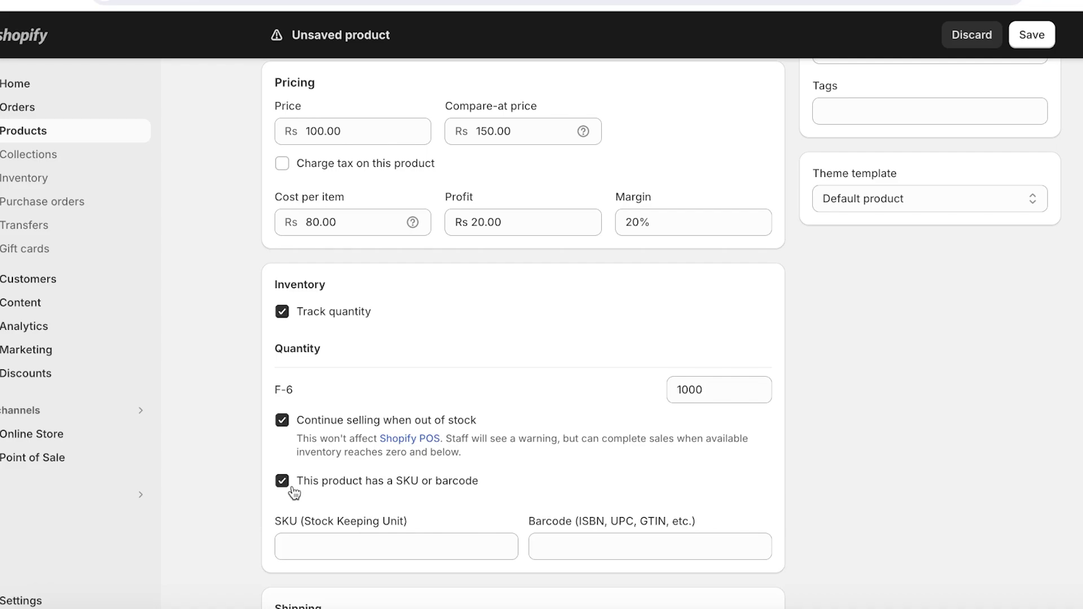
scroll(327, 556, down, 3)
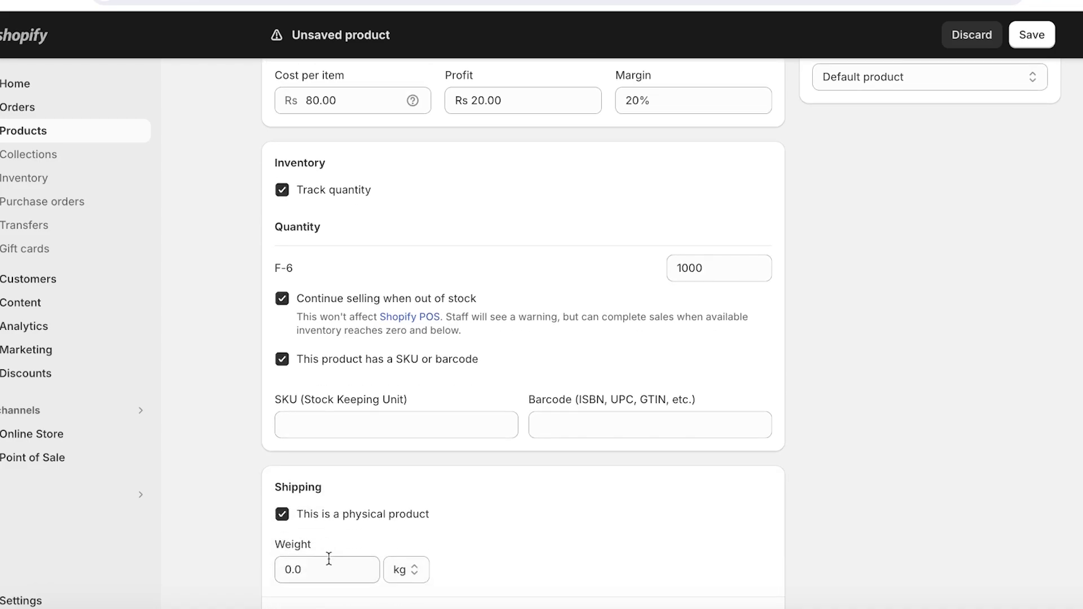
scroll(334, 562, down, 3)
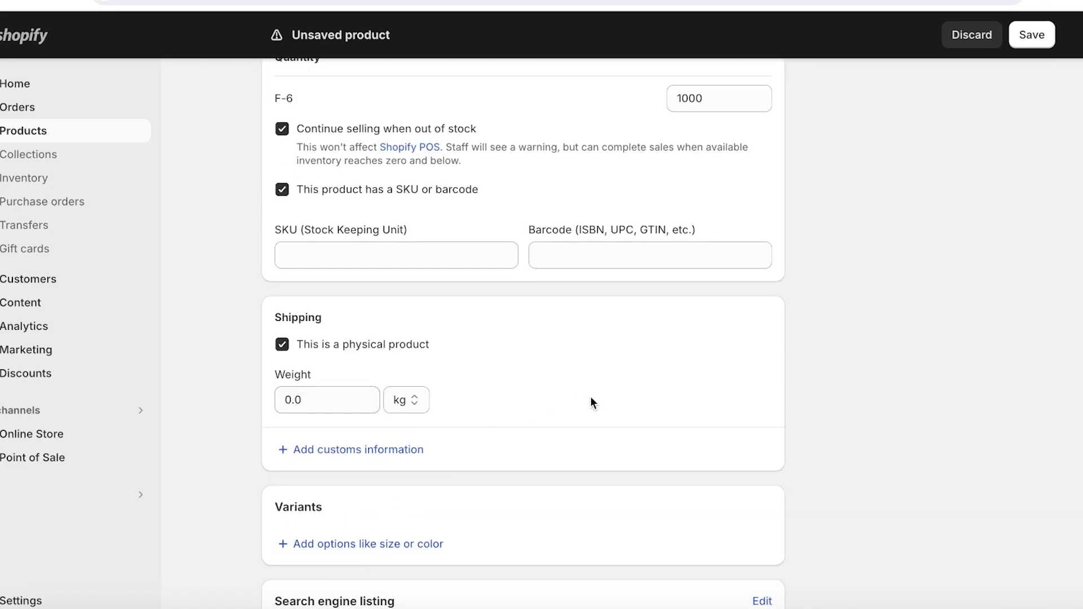
scroll(593, 402, down, 1)
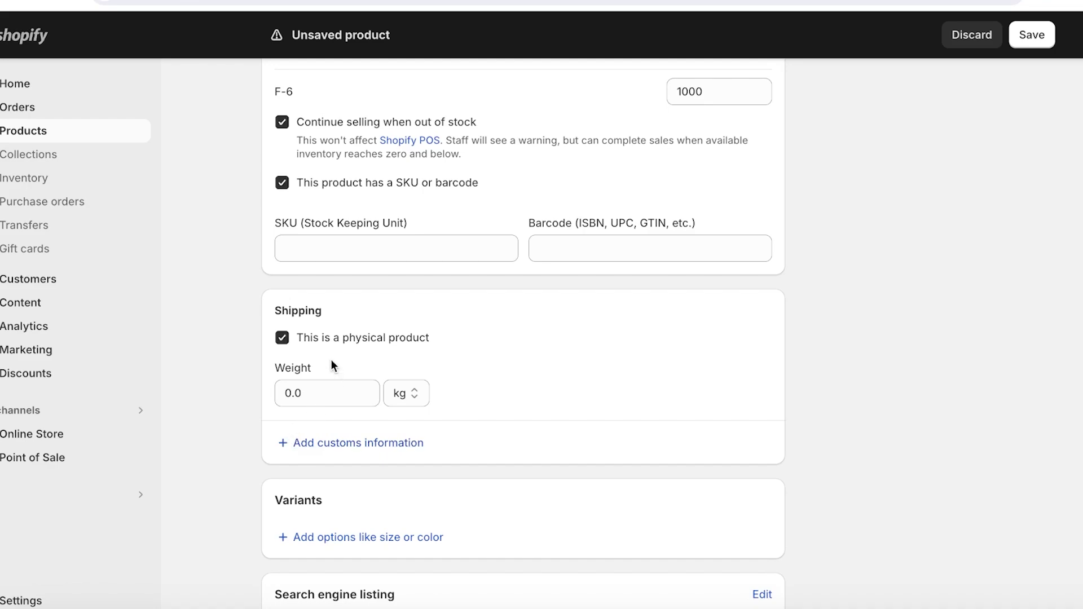
click(309, 393)
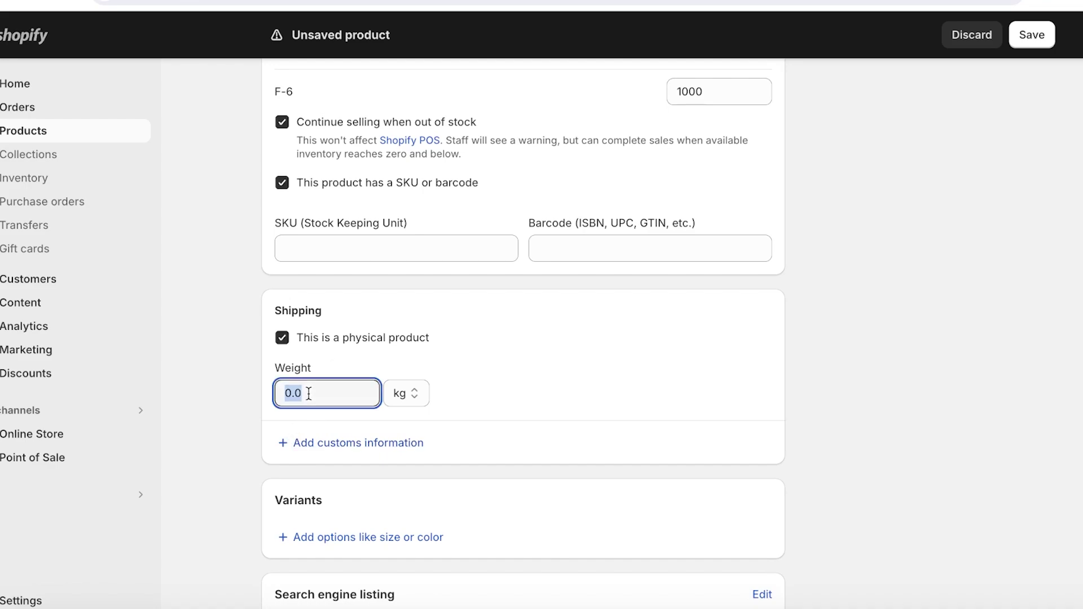
click(410, 392)
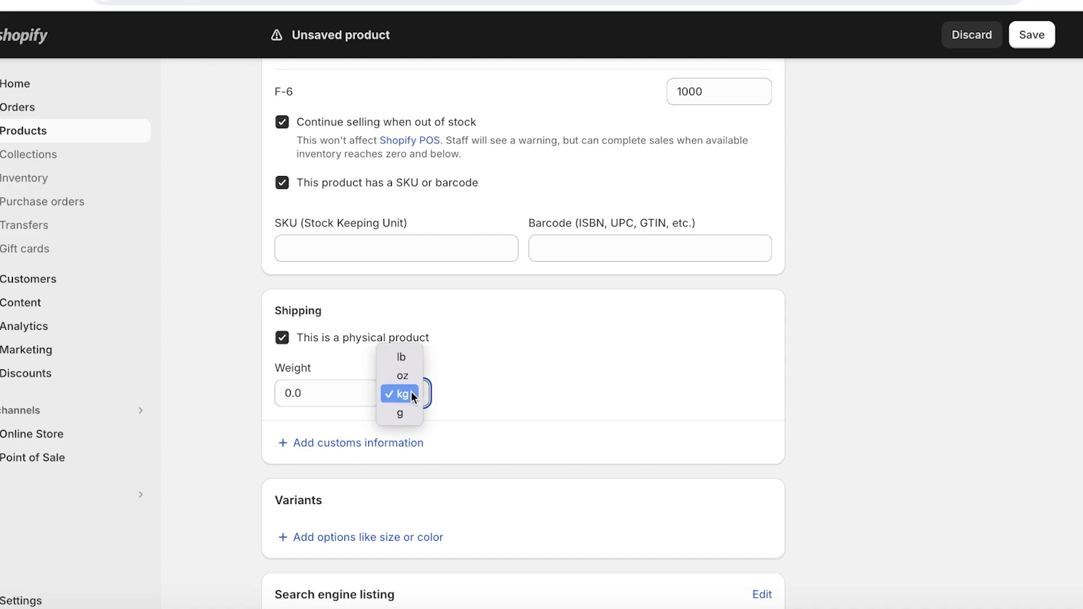
click(335, 398)
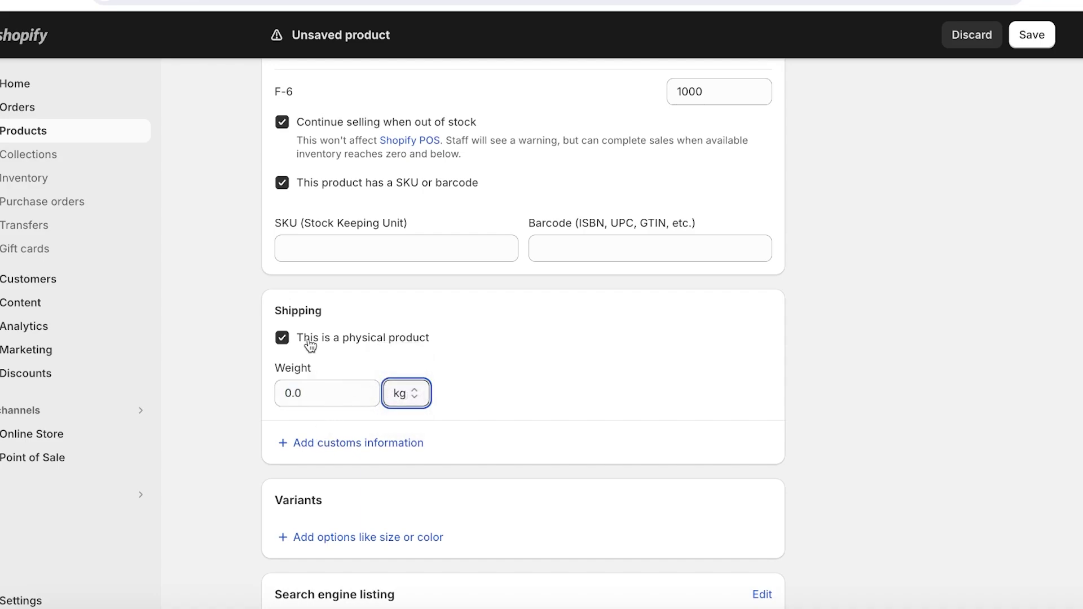
scroll(324, 435, down, 1)
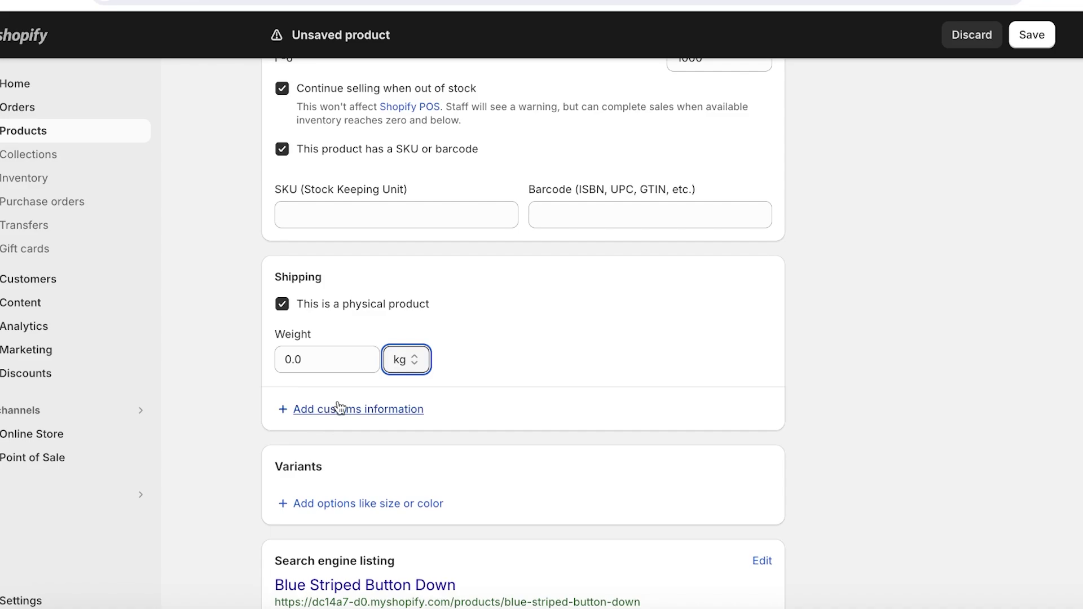
- Show the customs fields without choosing a country, keeping the product physical
click(333, 407)
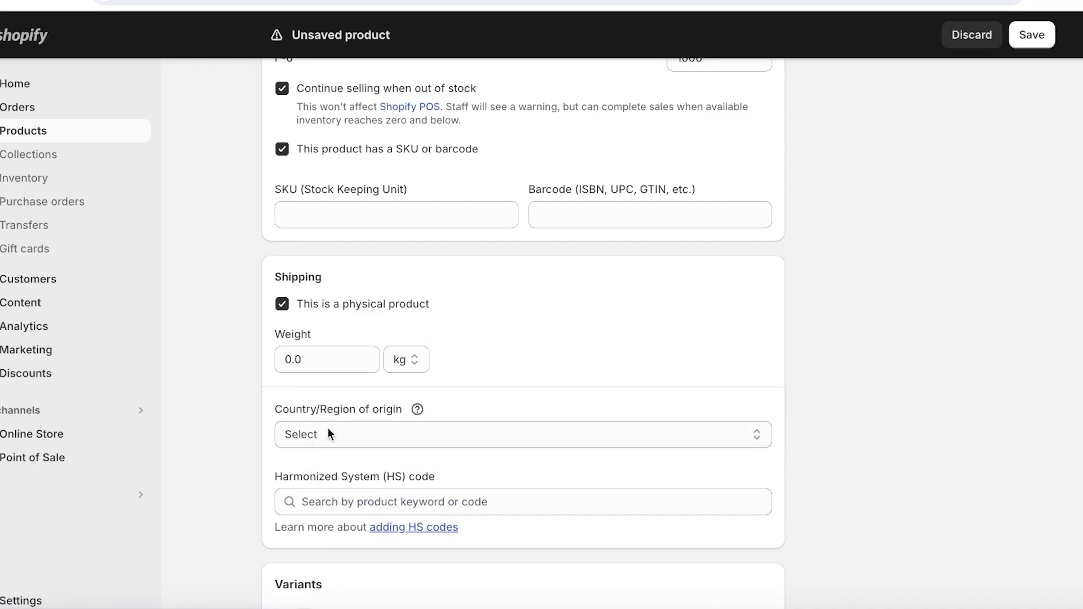
click(328, 433)
click(776, 308)
scroll(775, 309, down, 2)
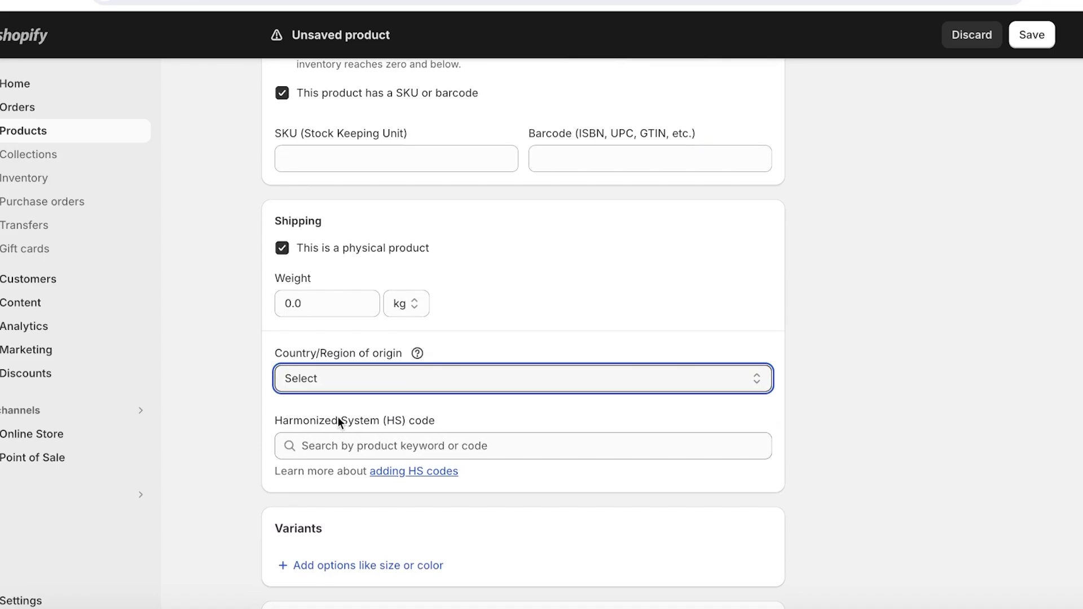
click(308, 248)
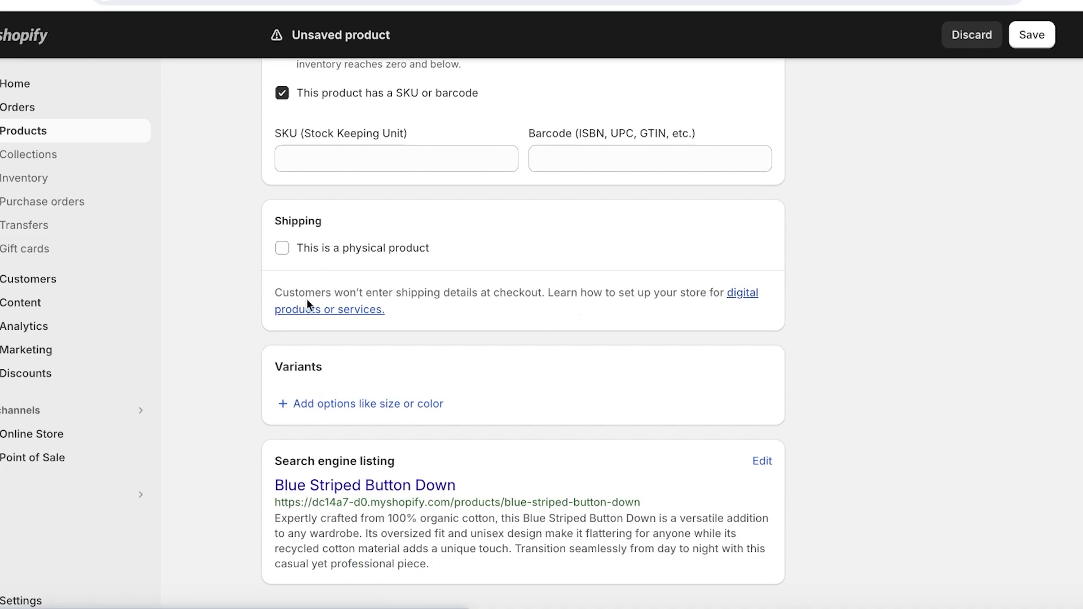
click(319, 249)
- Add a Size option with values S, M and L
scroll(458, 305, down, 2)
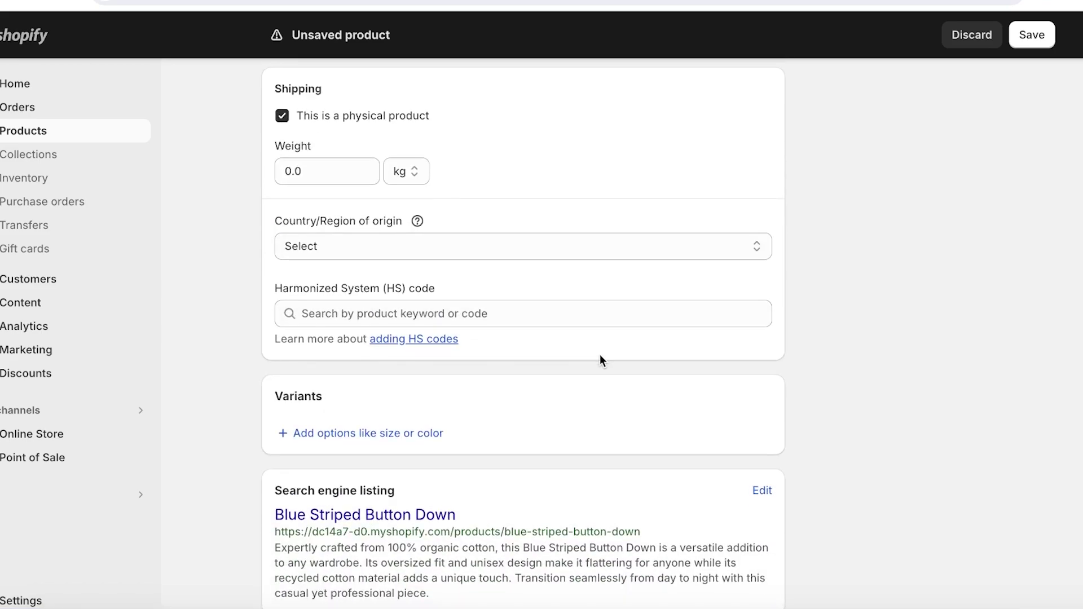
scroll(600, 359, down, 1)
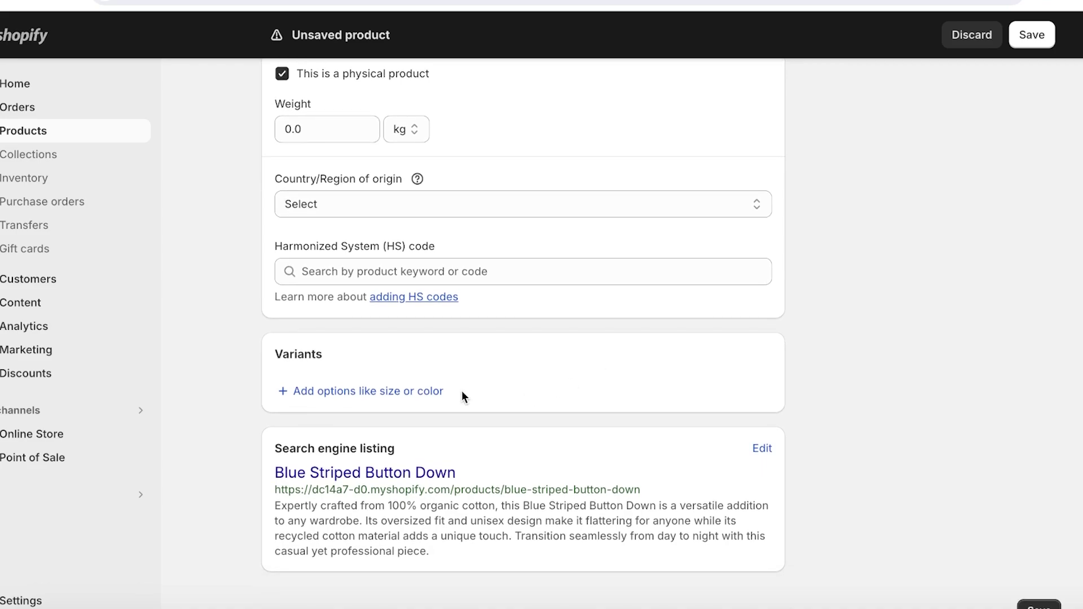
click(357, 392)
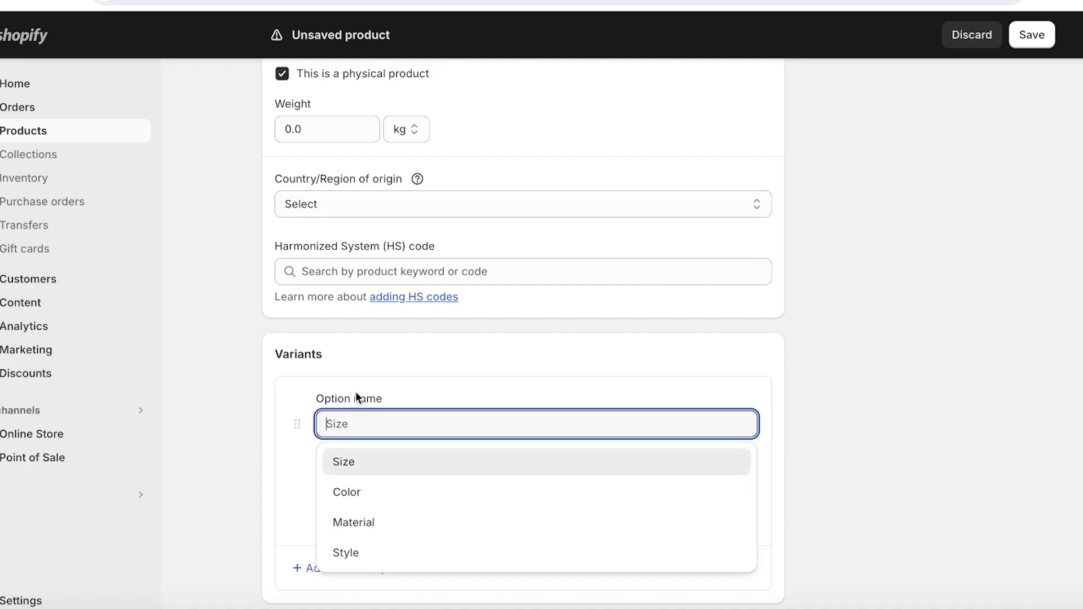
click(350, 473)
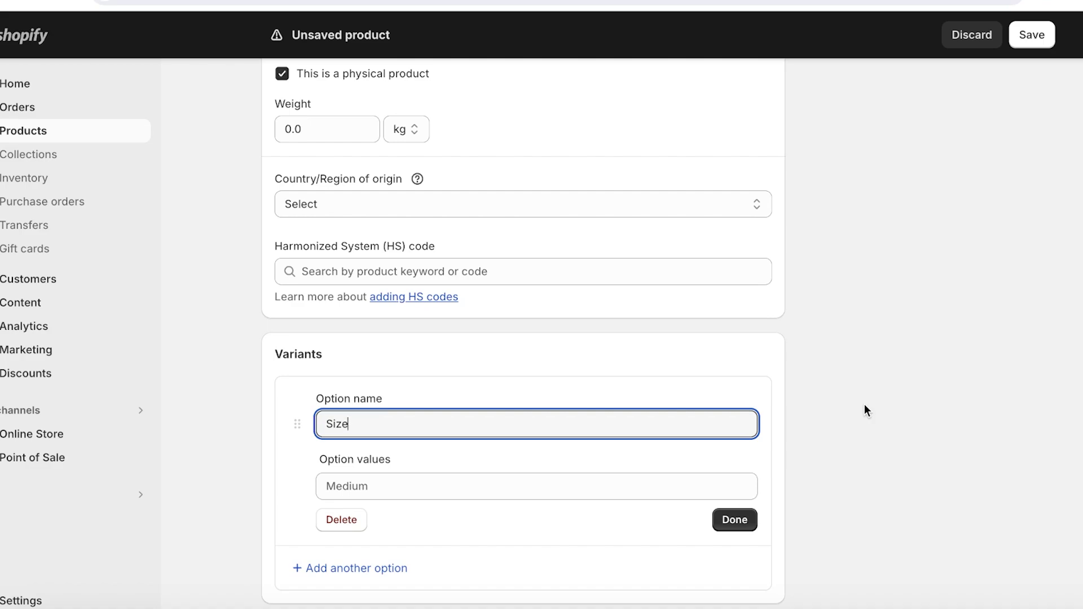
click(536, 485)
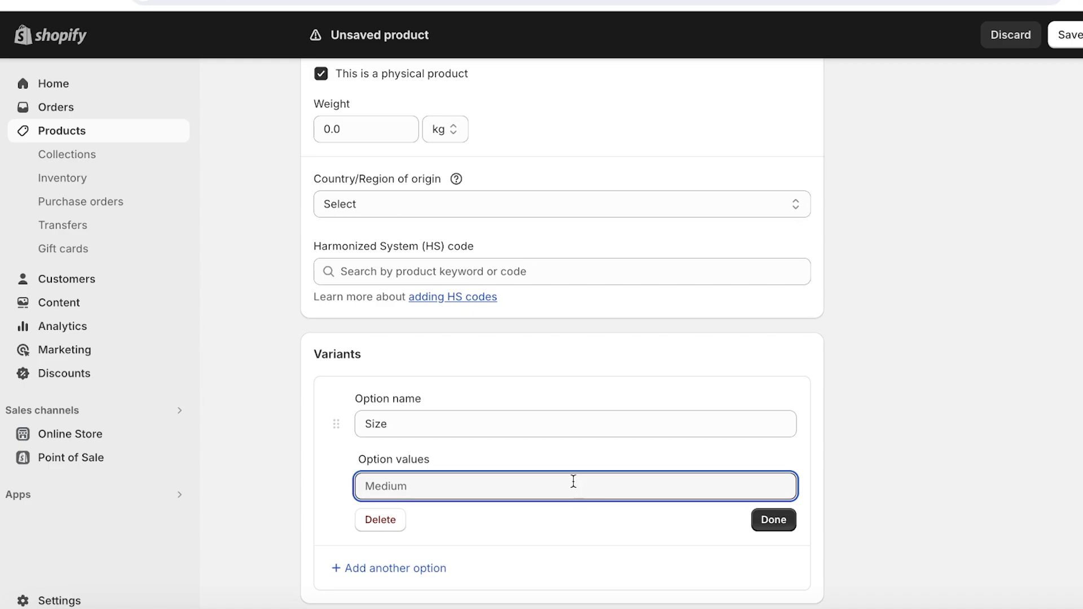
text(S)
key(Return)
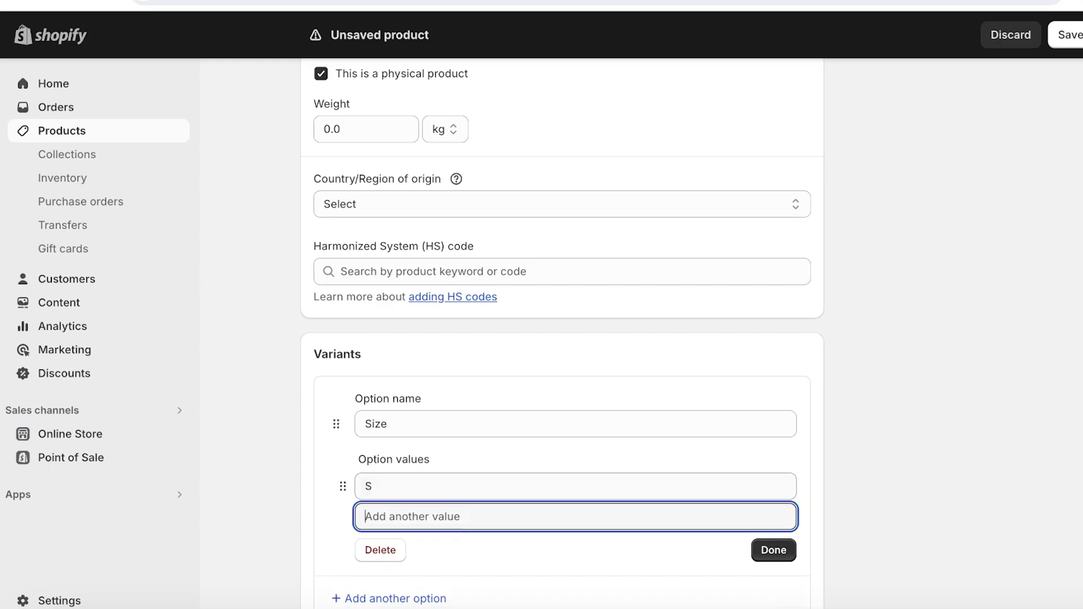
text(M)
key(Return)
text(L)
key(Return)
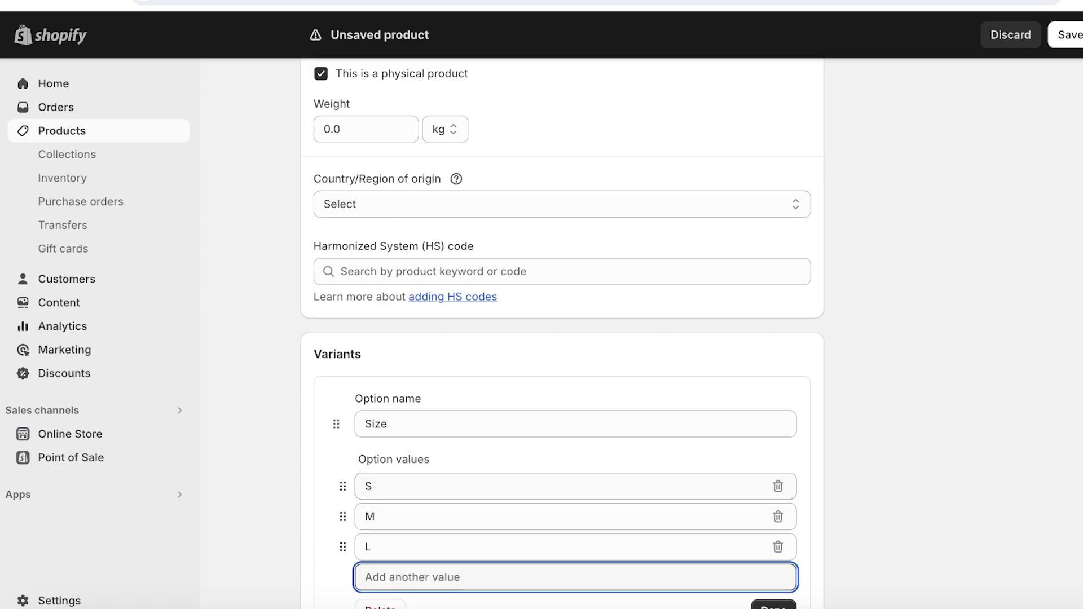
- Create the S, M, L variants and pick an image for the S variant
scroll(553, 482, down, 2)
click(771, 500)
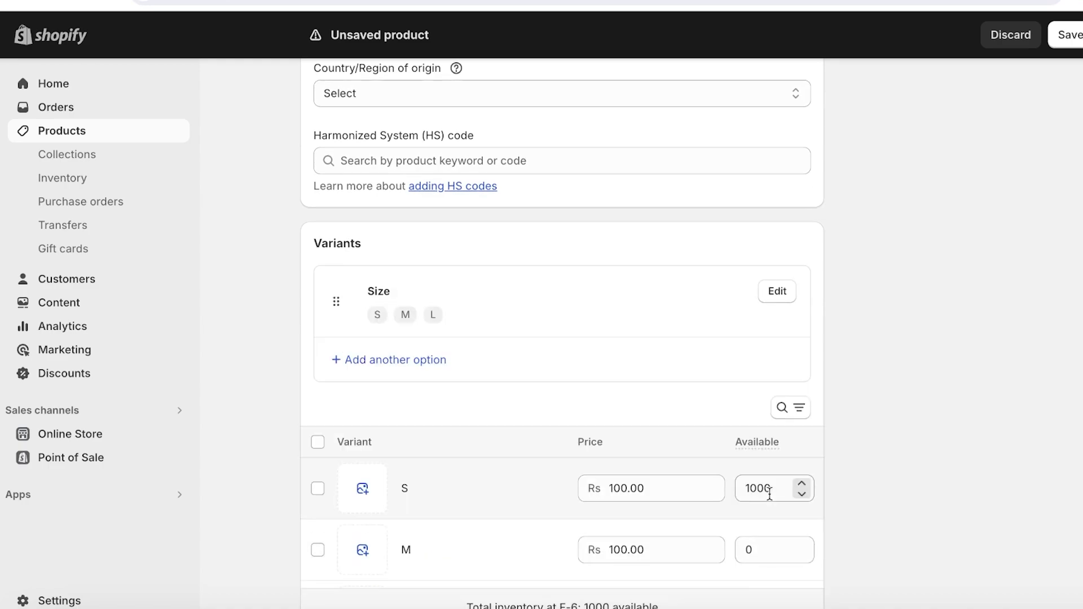
scroll(812, 398, down, 4)
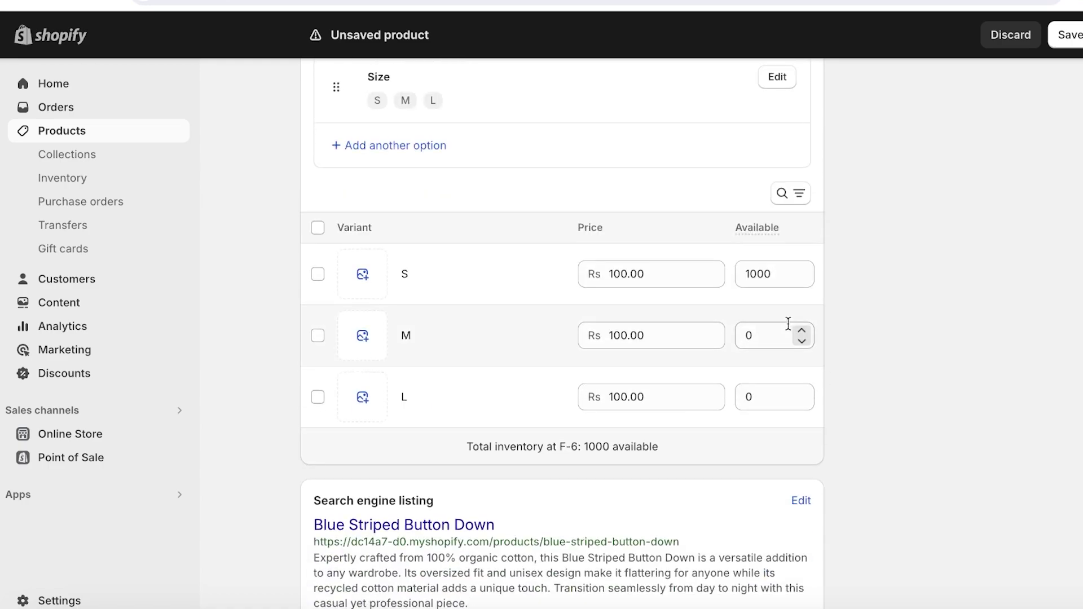
click(346, 284)
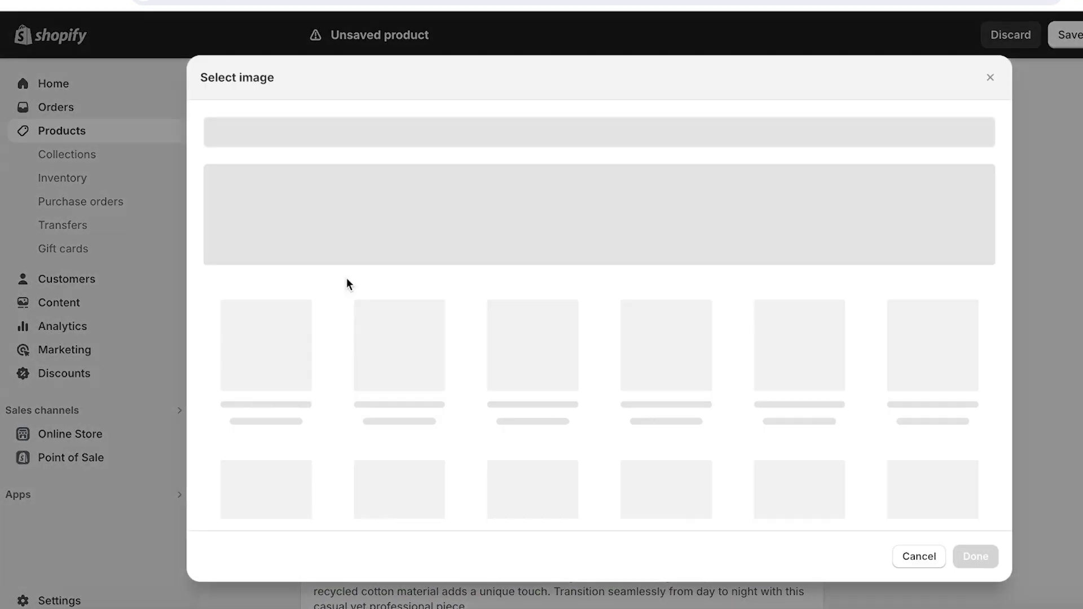
- Assign a product photo to each of the S, M and L variants
click(474, 355)
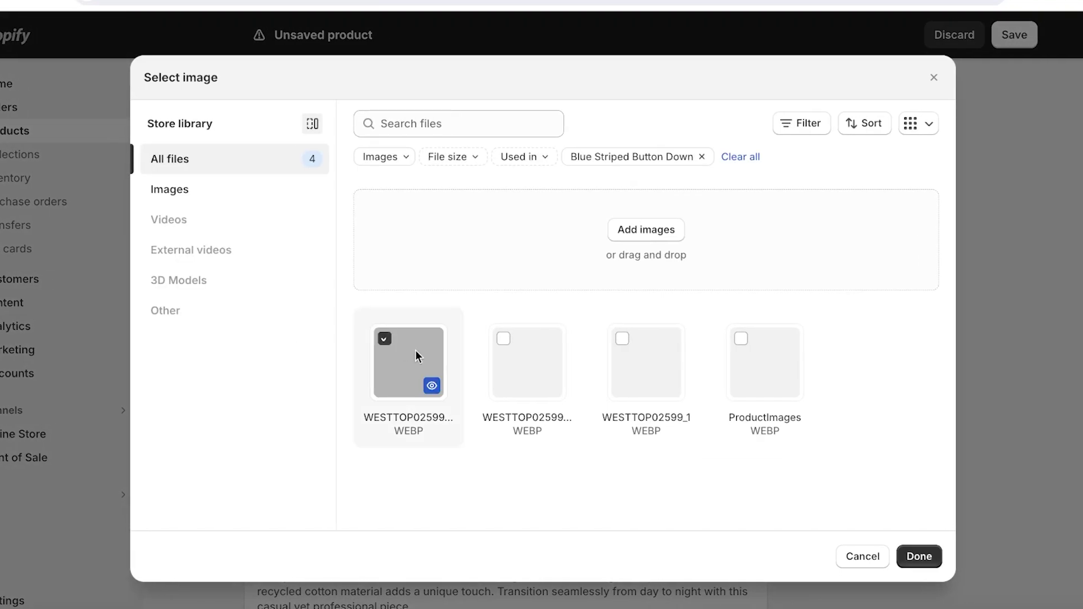
click(917, 553)
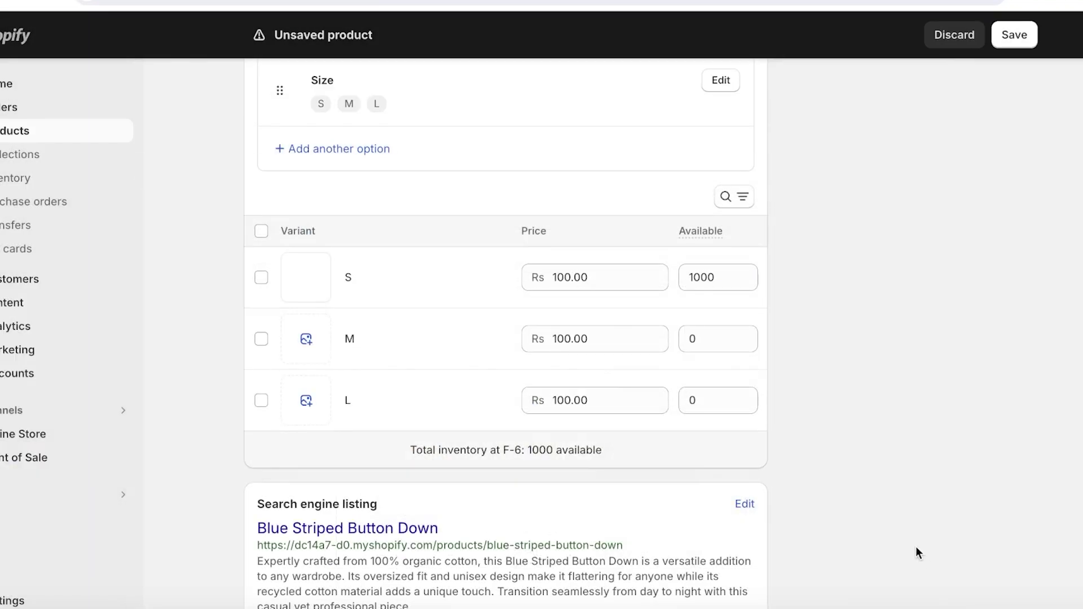
click(303, 340)
click(767, 363)
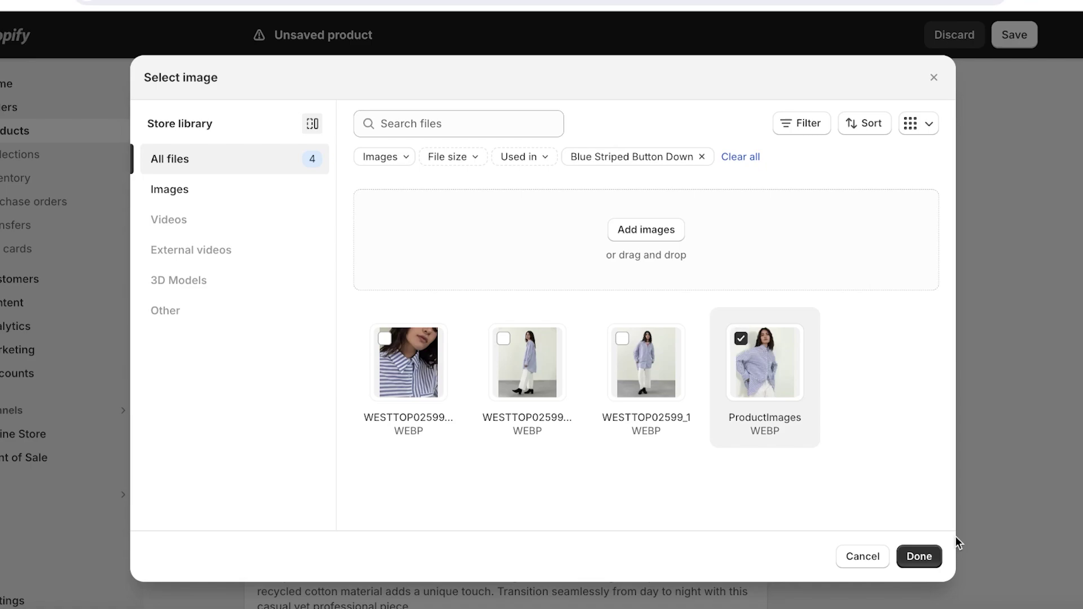
click(918, 556)
click(305, 401)
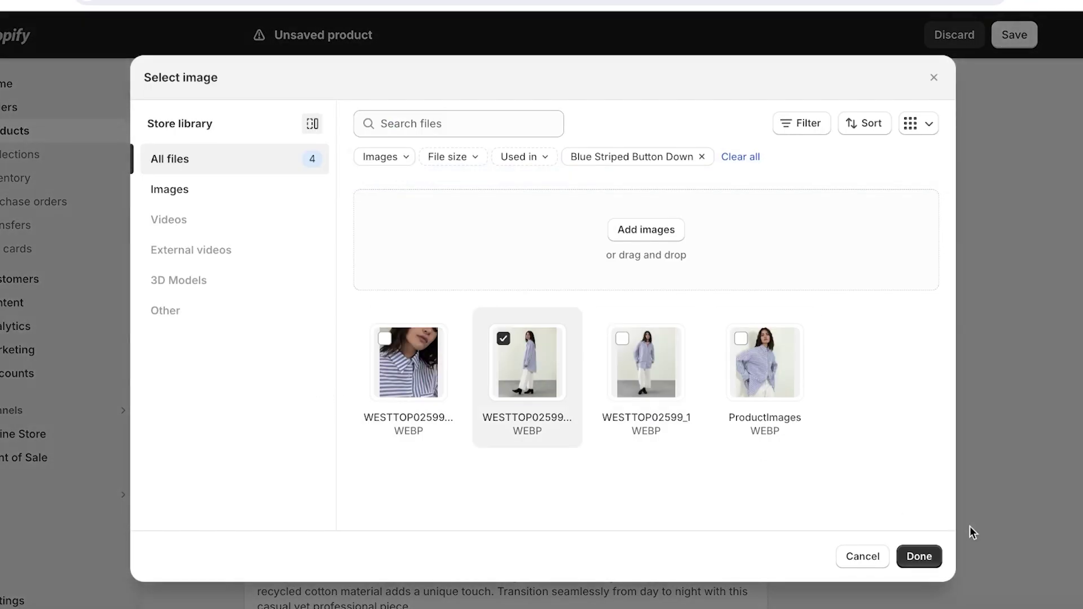
click(904, 557)
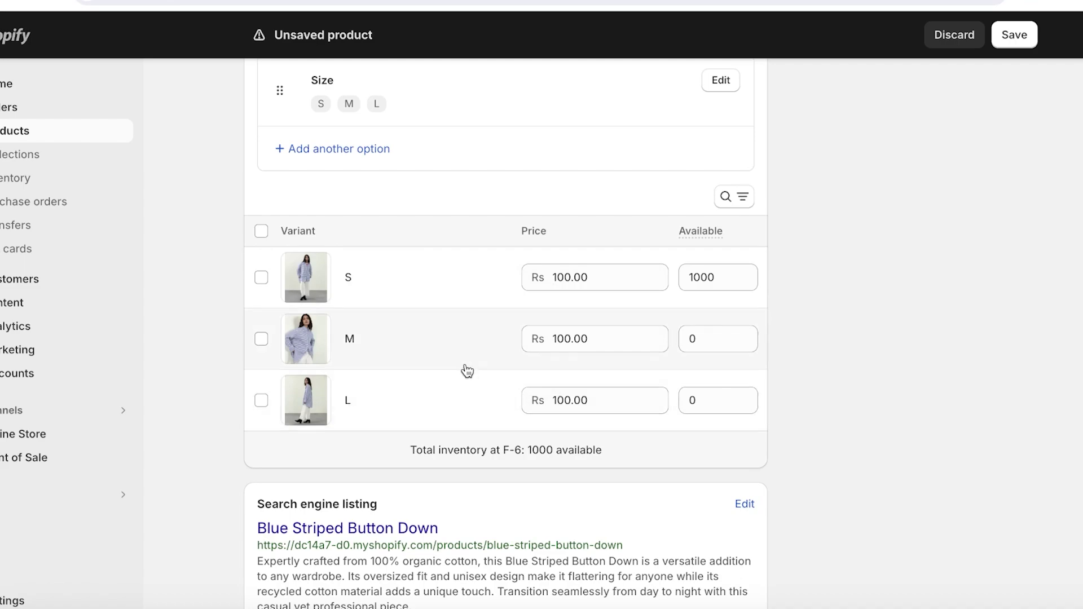
- Set available stock to 55 for both the M and L variants, totalling 1110
click(715, 276)
click(720, 316)
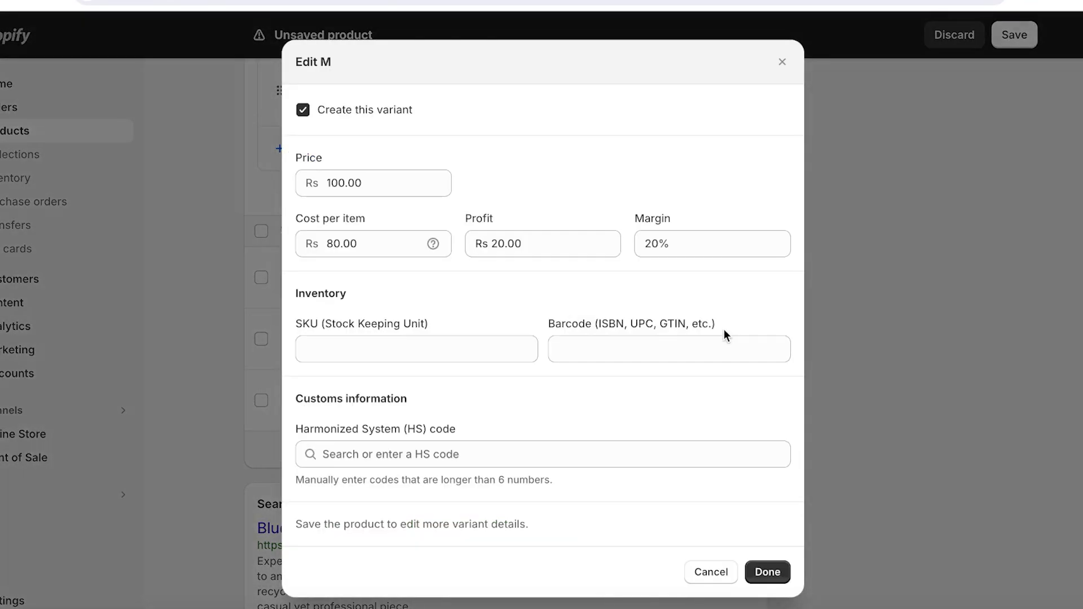
click(712, 573)
click(702, 356)
click(704, 347)
click(710, 572)
click(705, 341)
text(55)
click(705, 395)
text(55)
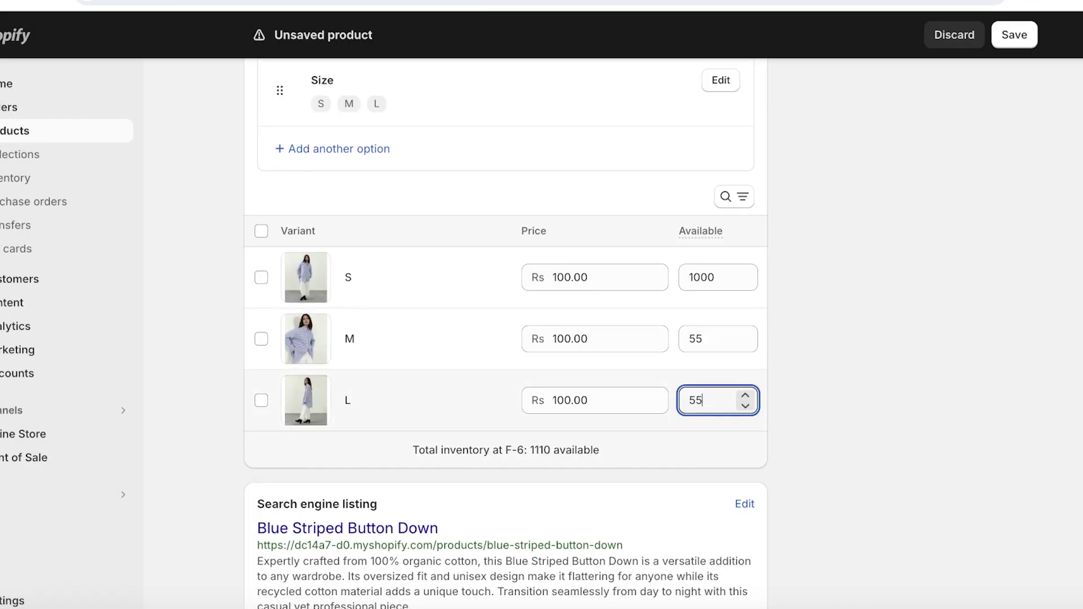
click(870, 371)
- Scroll down to the Search engine listing showing the Blue Striped Button Down title
scroll(870, 371, down, 1)
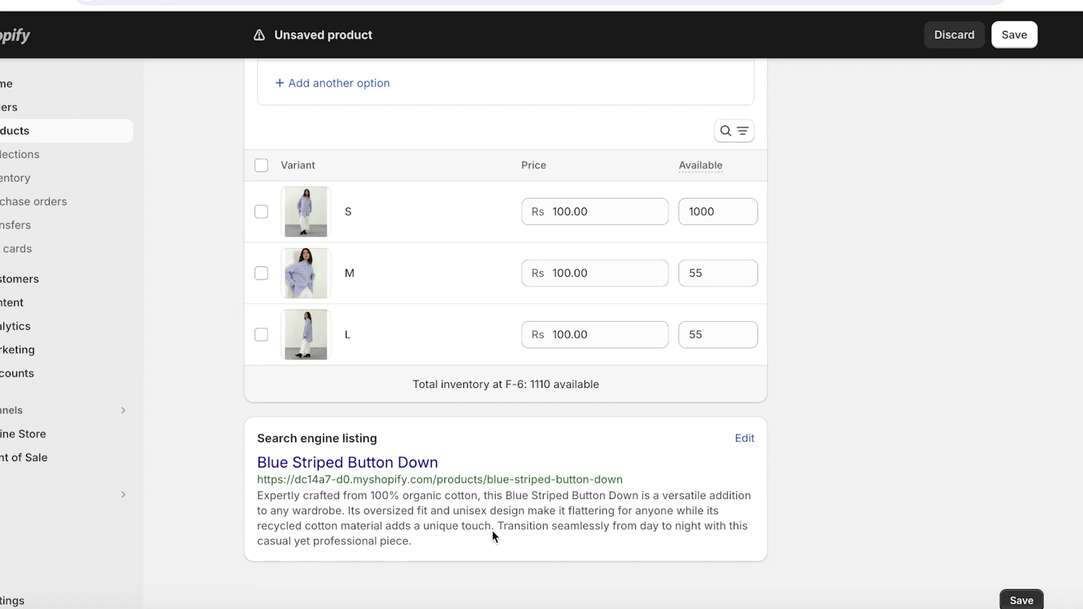
- Change the SEO page title to 'Meraki Blouses - Blue Striped Button Down'
click(752, 443)
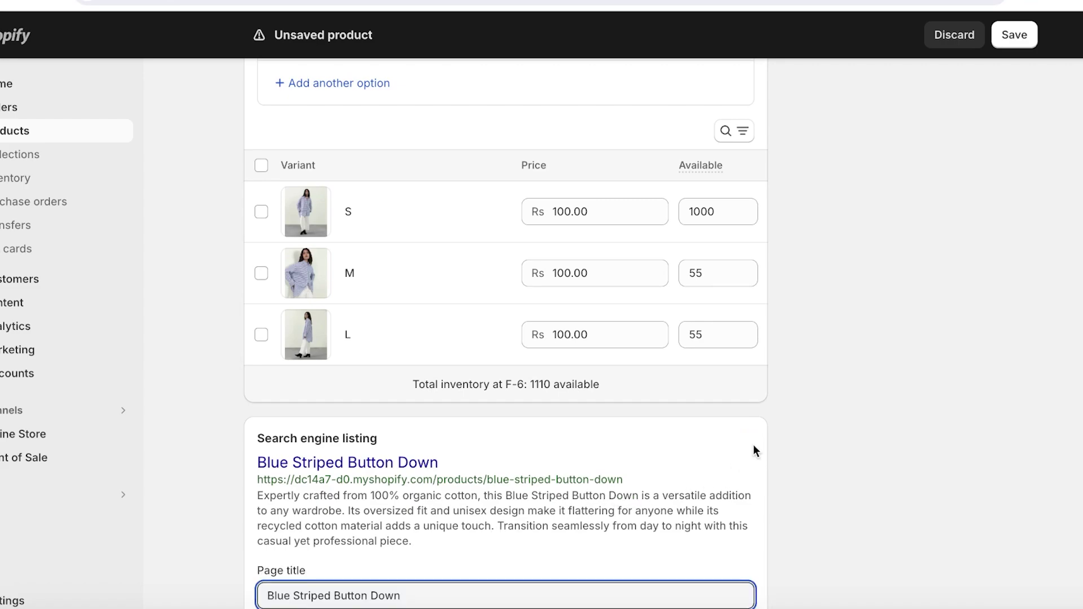
scroll(671, 485, down, 3)
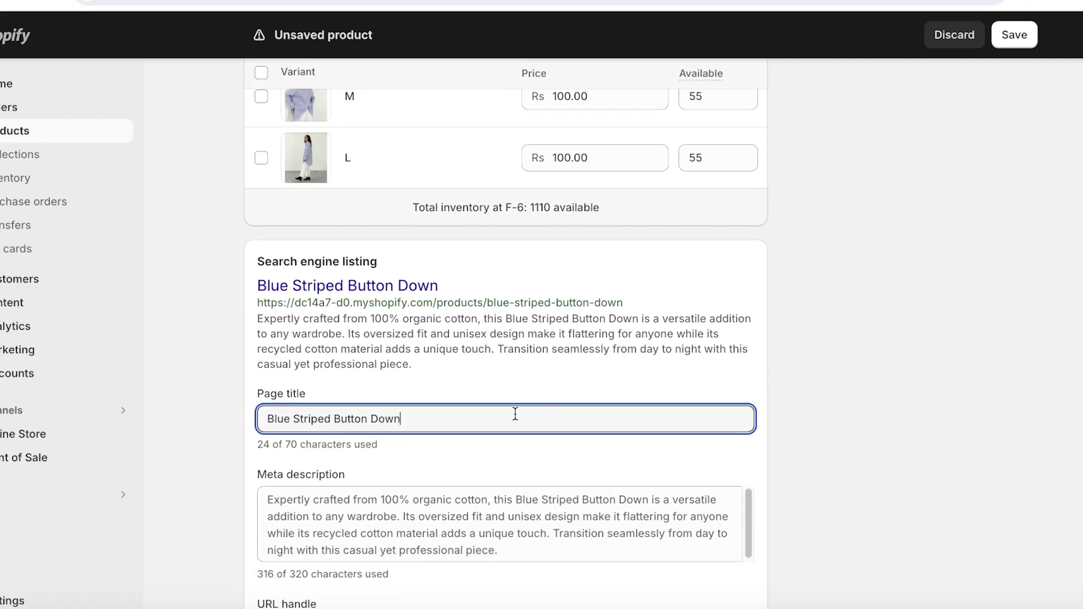
key(ctrl+shift+Left)
key(ctrl+shift+Left)
key(ctrl+shift+Left)
key(ctrl+shift+Left)
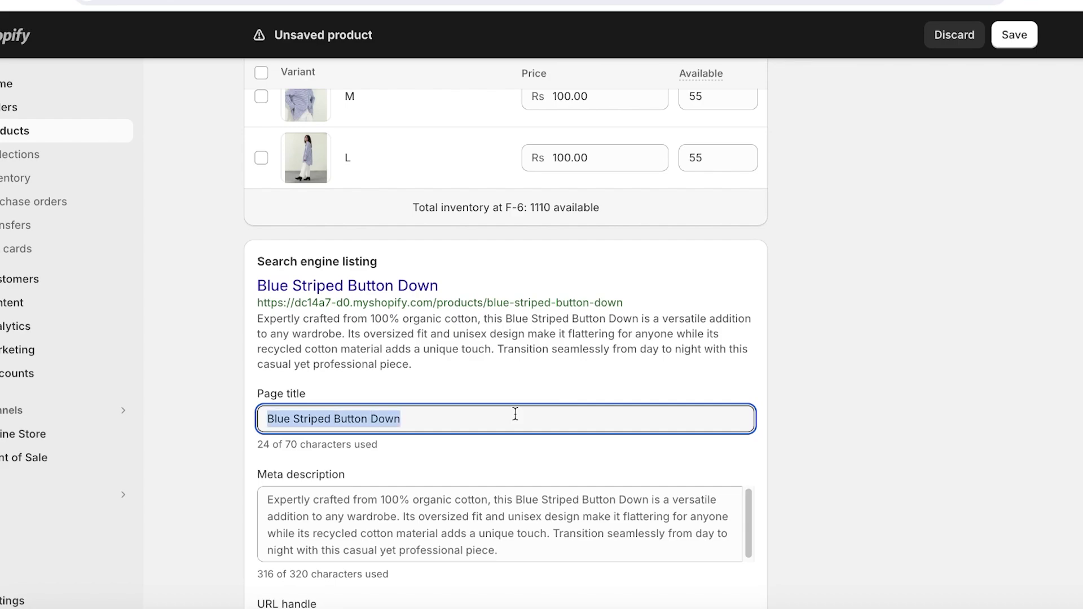
click(263, 422)
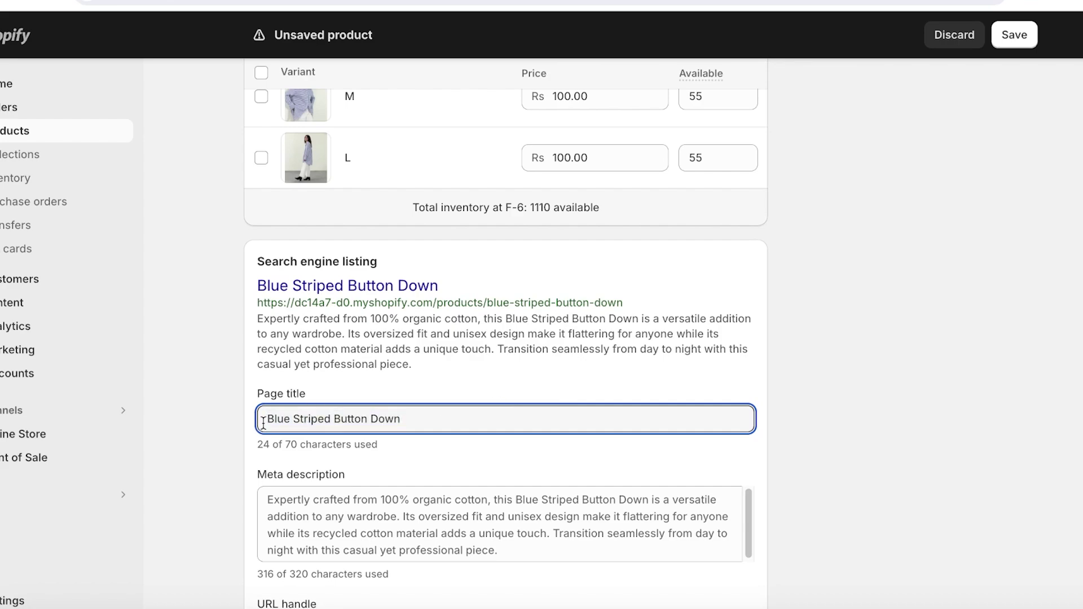
text(Meraki )
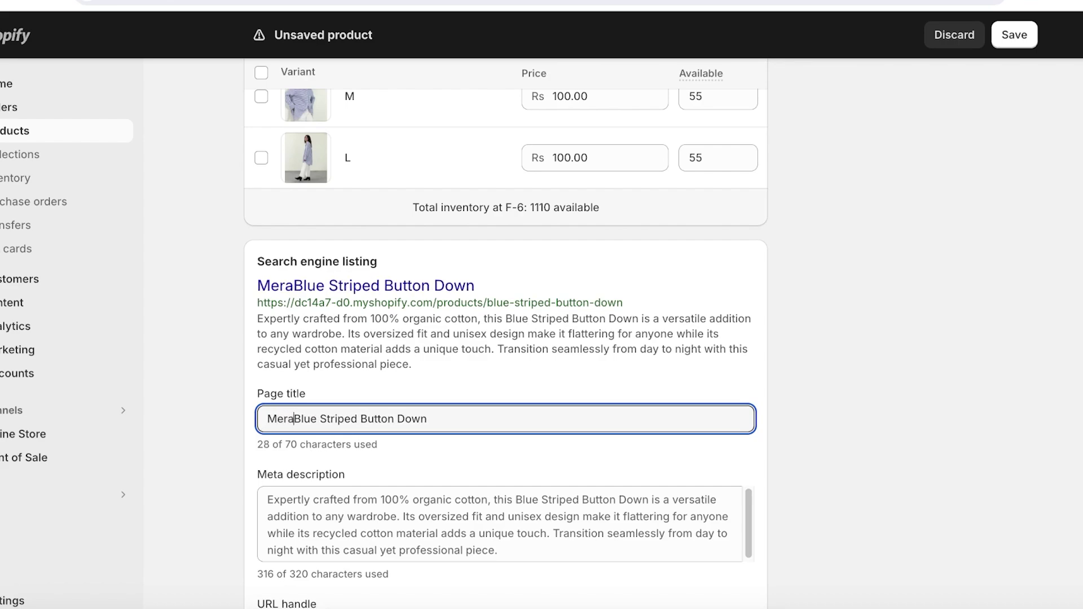
text(Blouses )
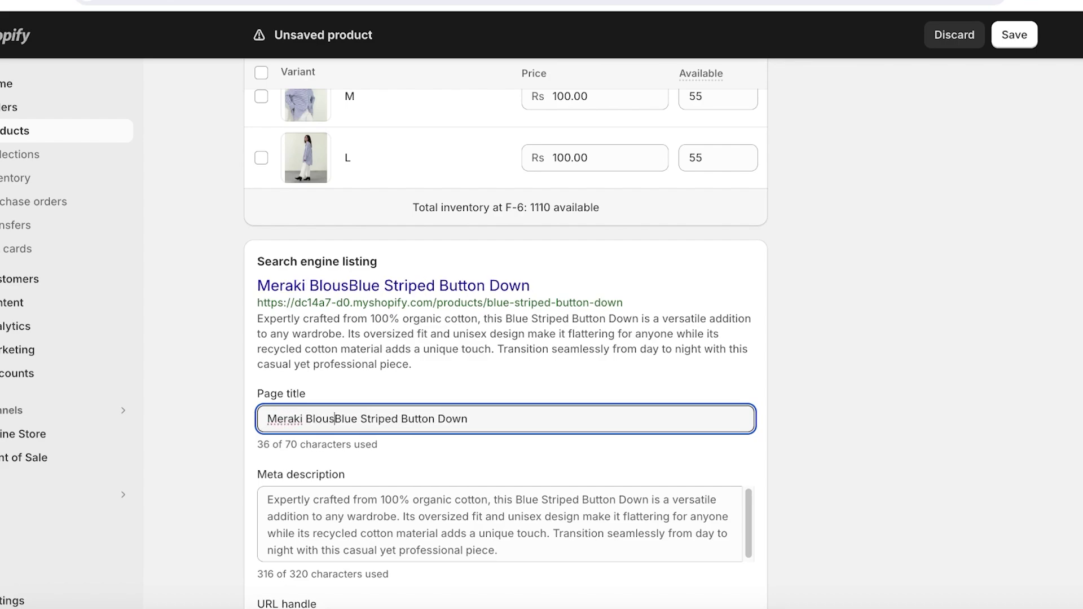
text(-)
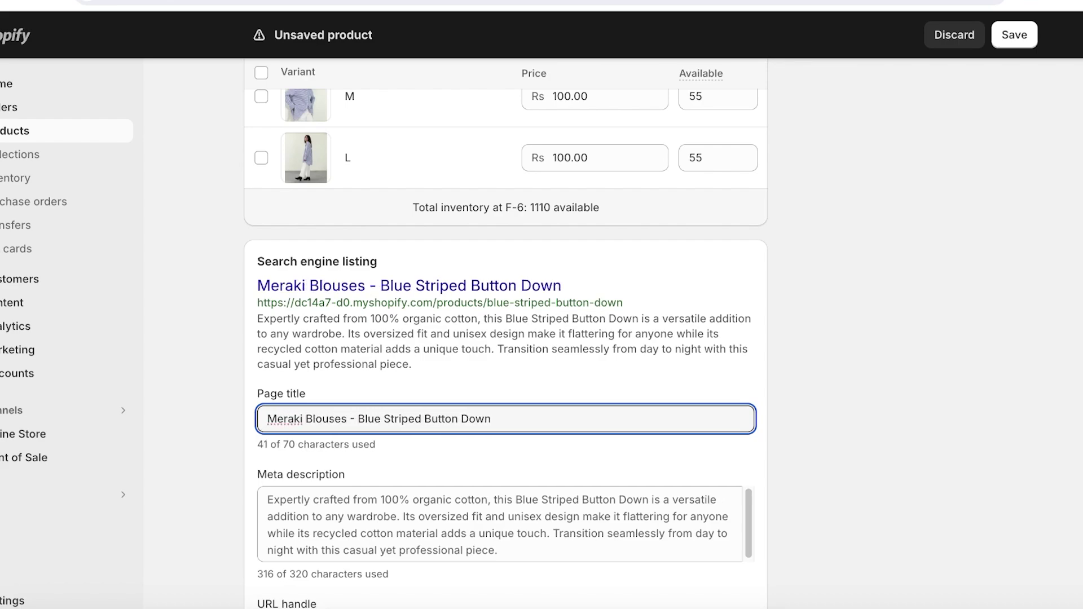
- Start the meta description with 'HANDMADE QUALITY PRODUCTS' and capitalise 'ORGANIC COTTON'
click(280, 499)
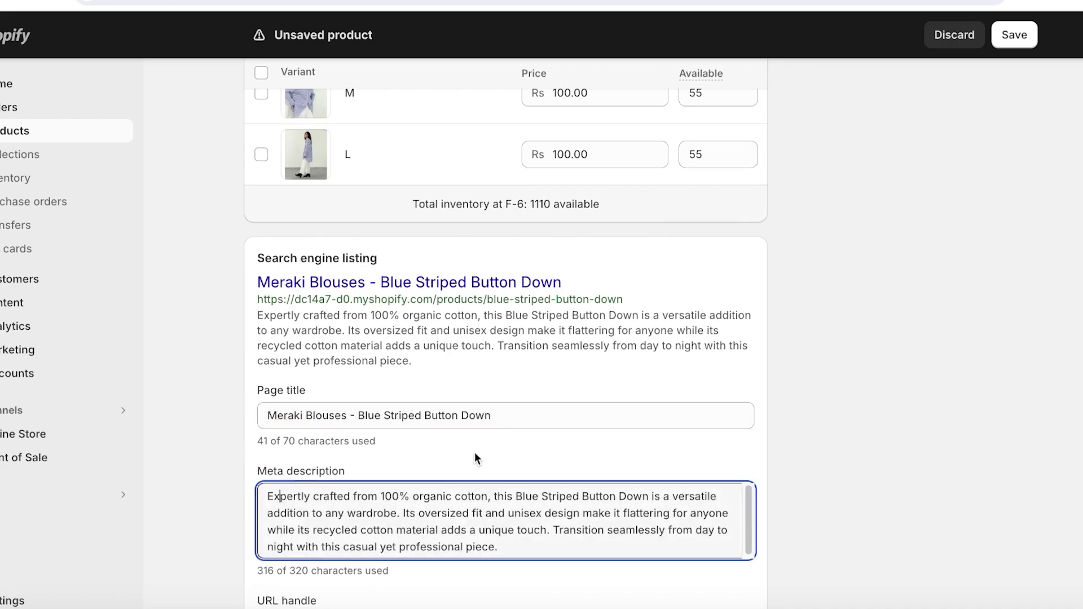
click(268, 498)
text(HANDMADE )
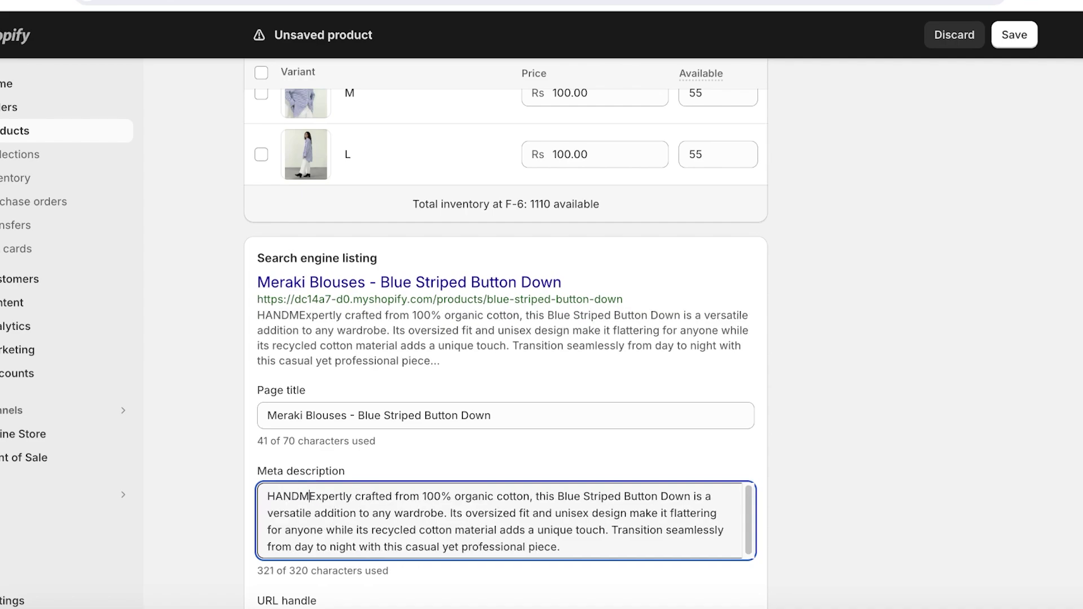
text(QUALITY PRODUCTS)
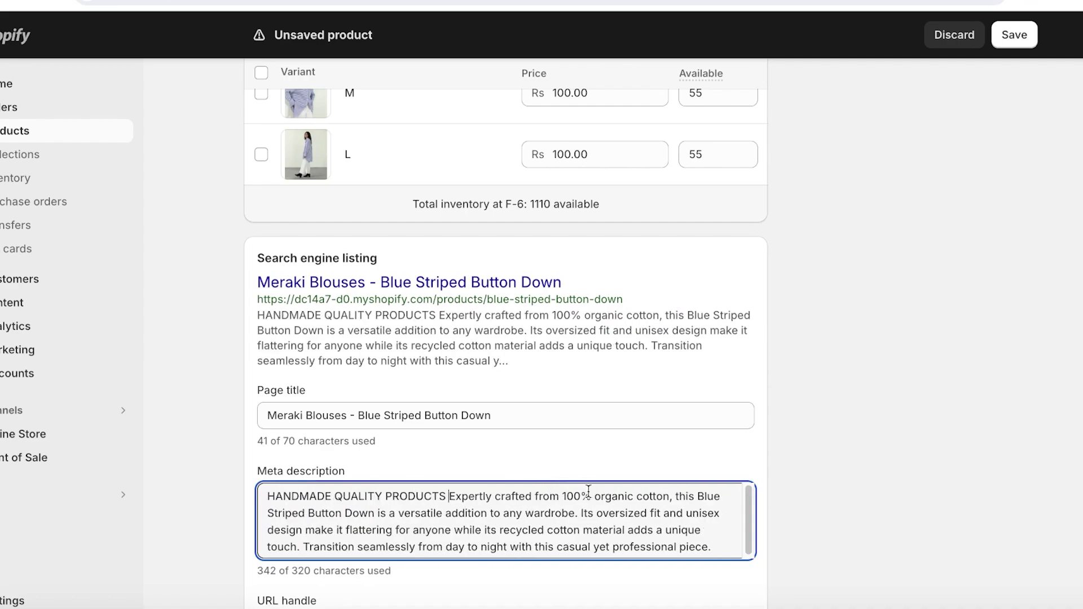
drag(596, 500, 669, 500)
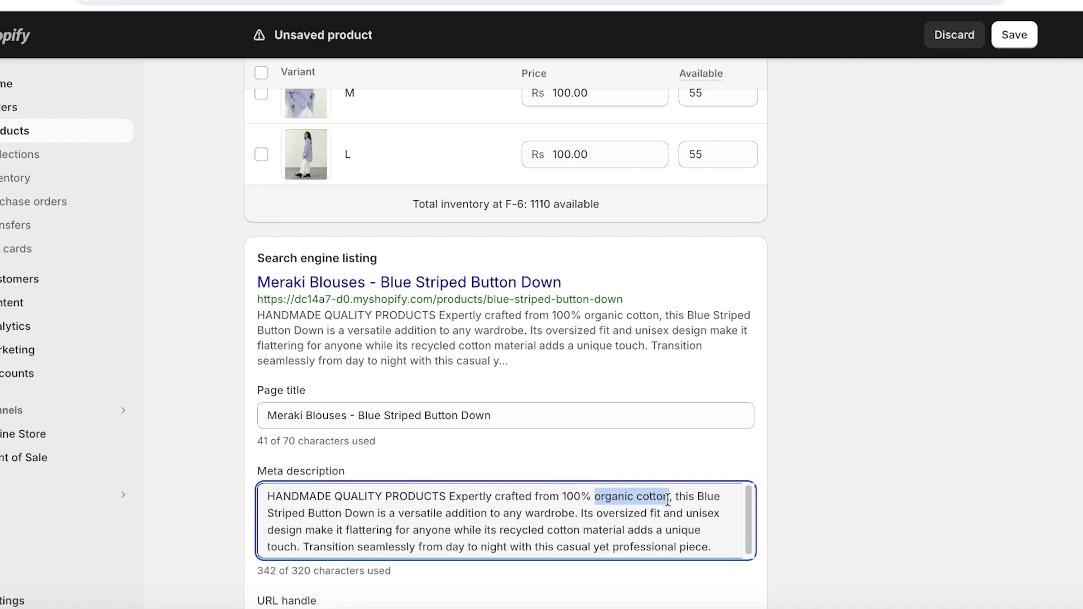
text(ORGANI)
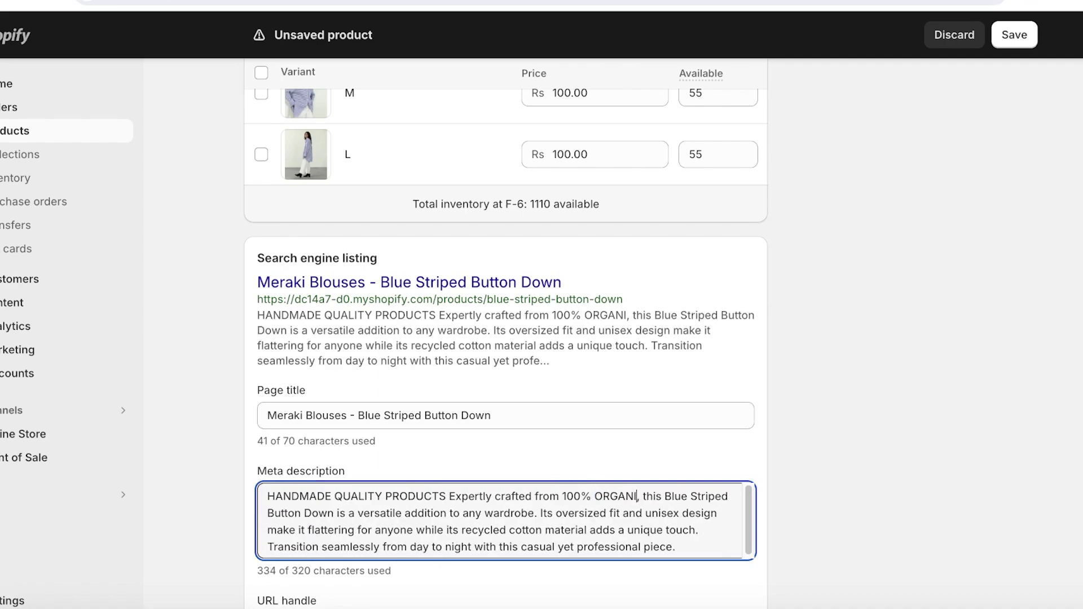
text(C COTTON)
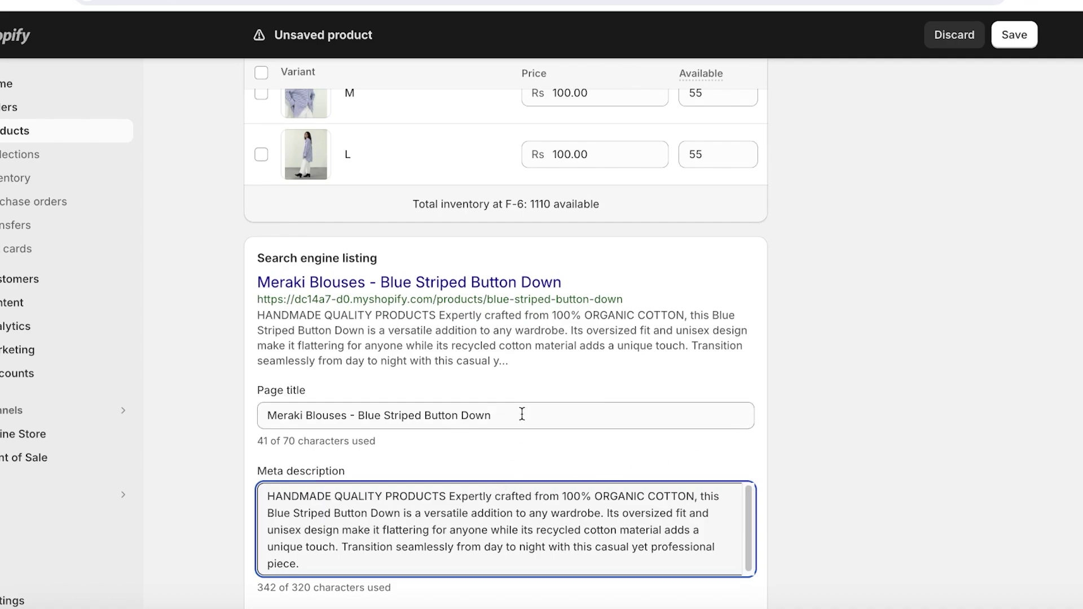
scroll(526, 418, down, 2)
- Shorten the URL handle from blue-striped-button-down to buttondown
click(506, 533)
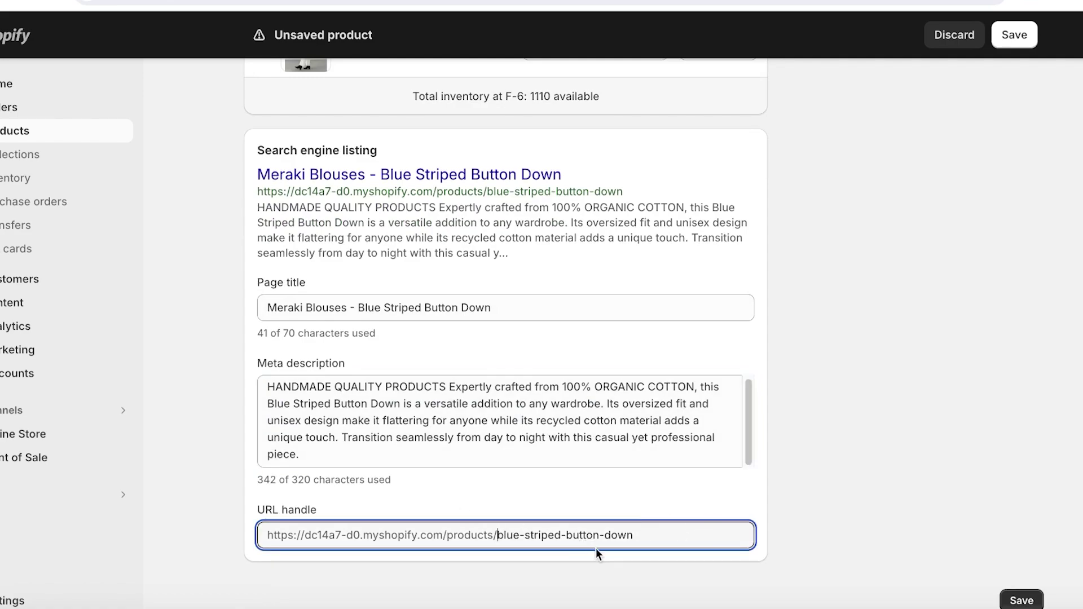
drag(648, 533, 488, 533)
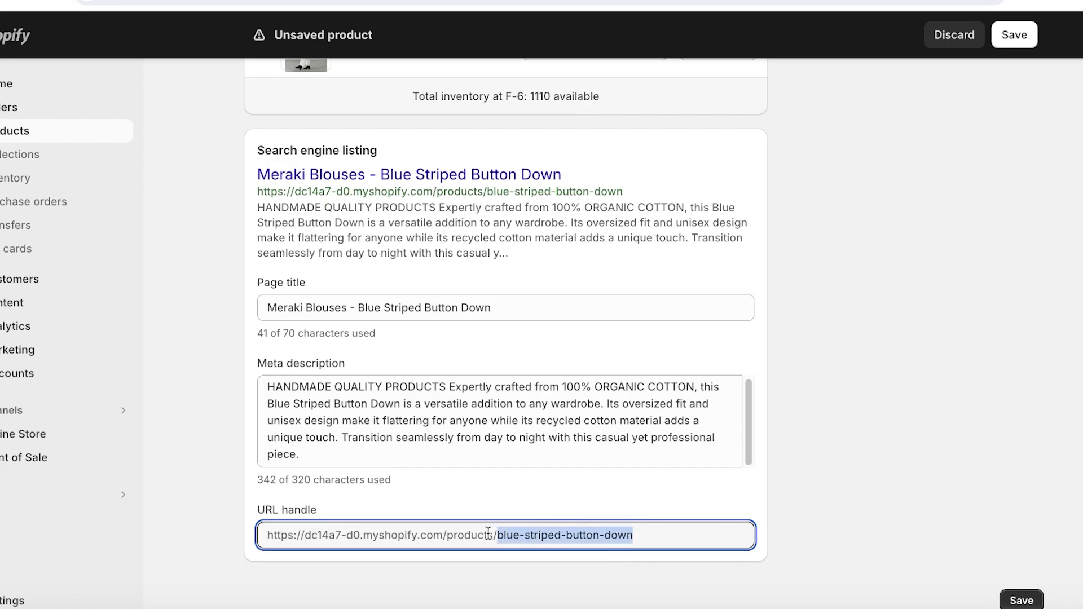
click(511, 532)
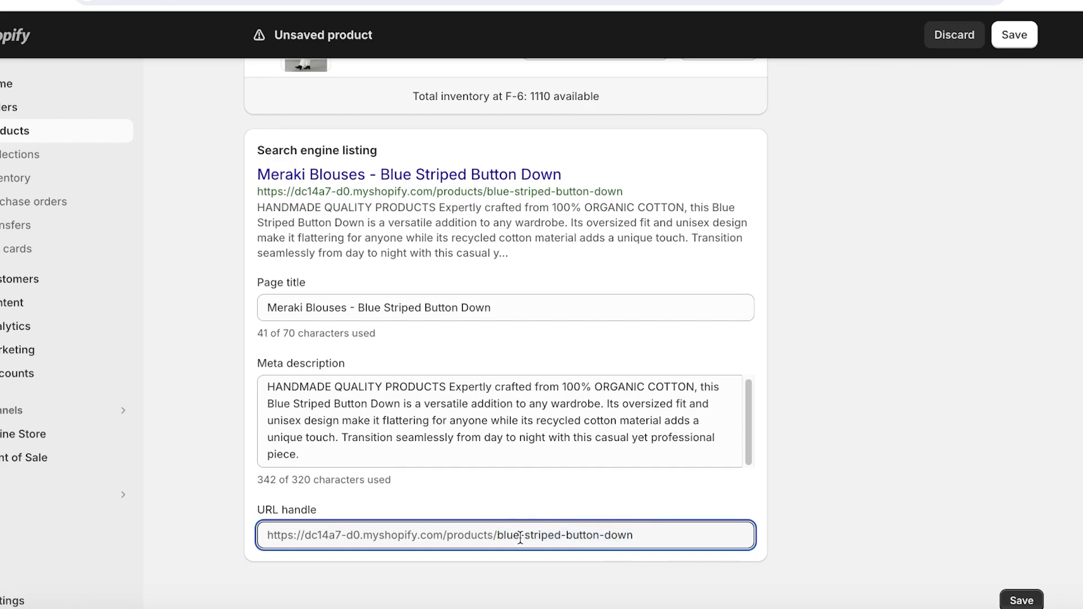
drag(526, 533, 497, 533)
click(497, 533)
drag(667, 540, 471, 534)
click(519, 535)
key(End)
key(BackSpace)
key(BackSpace)
key(BackSpace)
key(BackSpace)
key(BackSpace)
key(BackSpace)
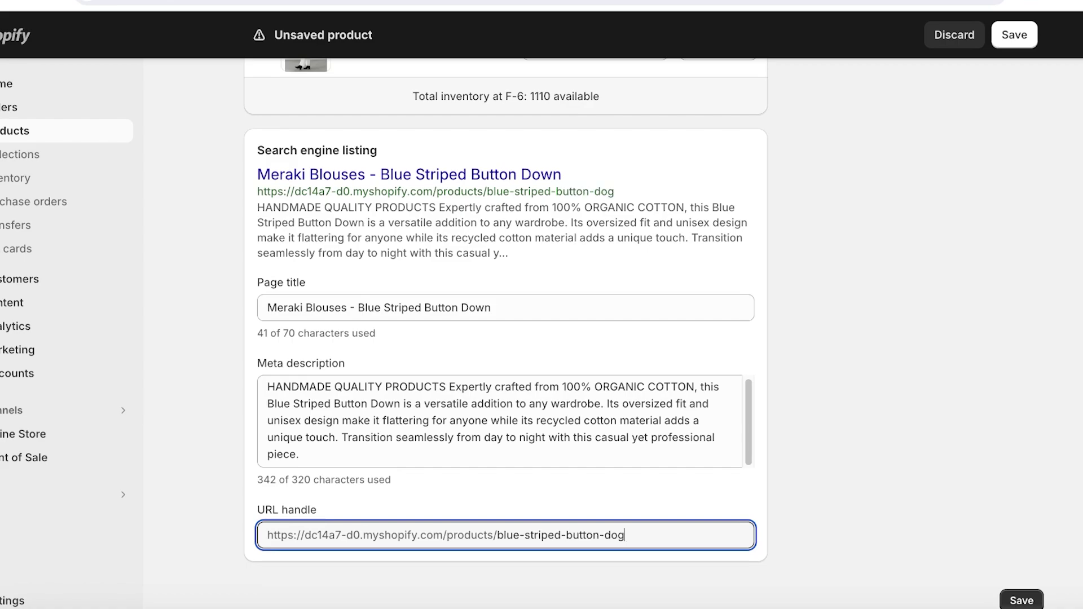
key(BackSpace)
key(BackSpace)
key(BackSpace)
key(BackSpace)
key(BackSpace)
key(BackSpace)
key(BackSpace)
key(BackSpace)
key(BackSpace)
key(BackSpace)
key(BackSpace)
key(BackSpace)
key(BackSpace)
key(BackSpace)
key(BackSpace)
key(BackSpace)
key(BackSpace)
key(BackSpace)
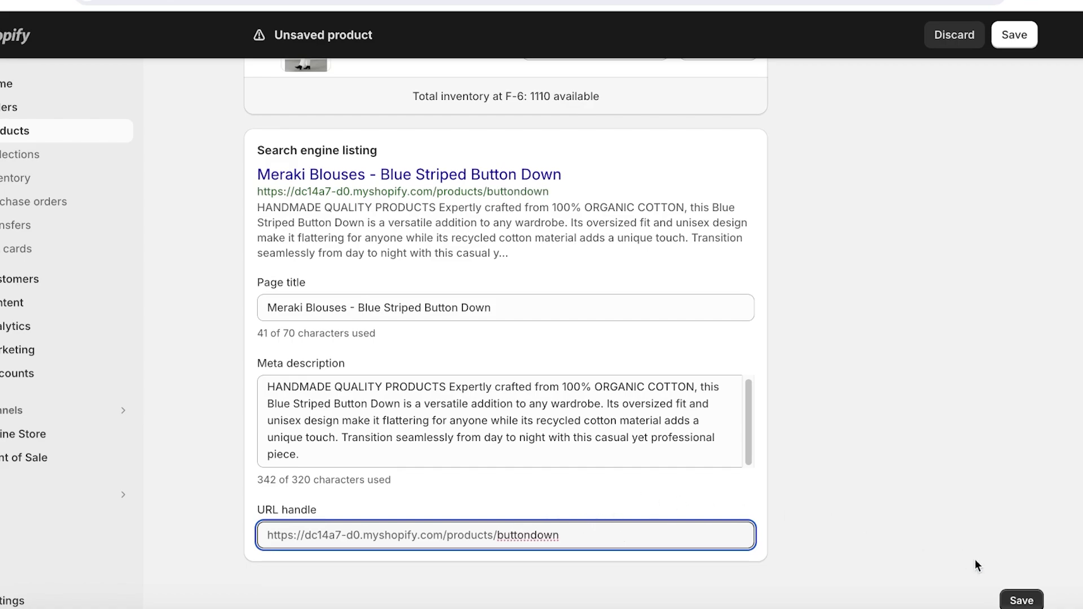
- Save the new product and recheck the search engine listing fields
click(1015, 600)
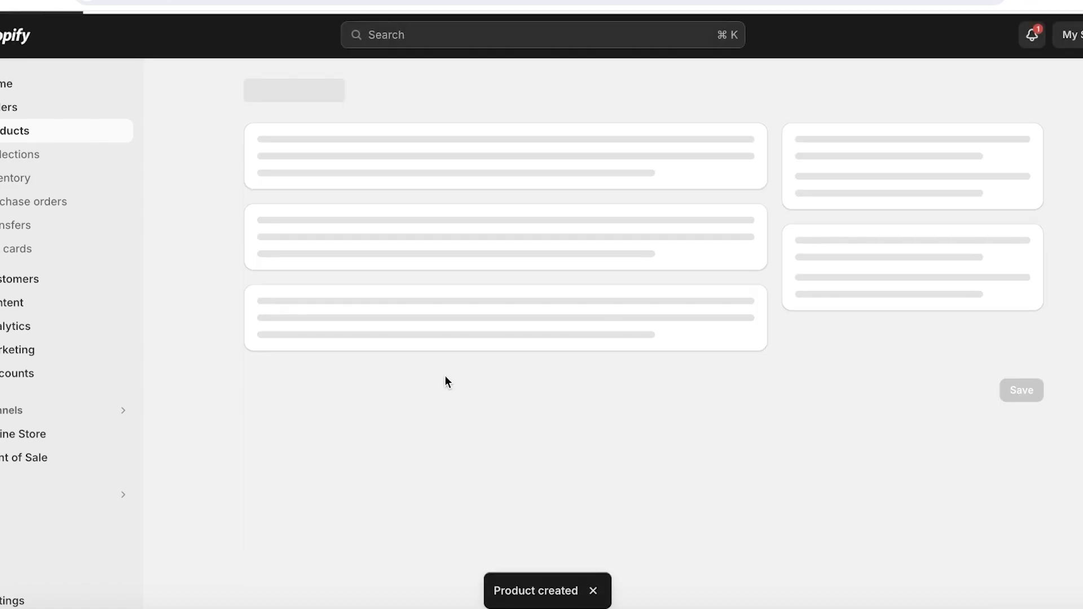
scroll(468, 361, down, 10)
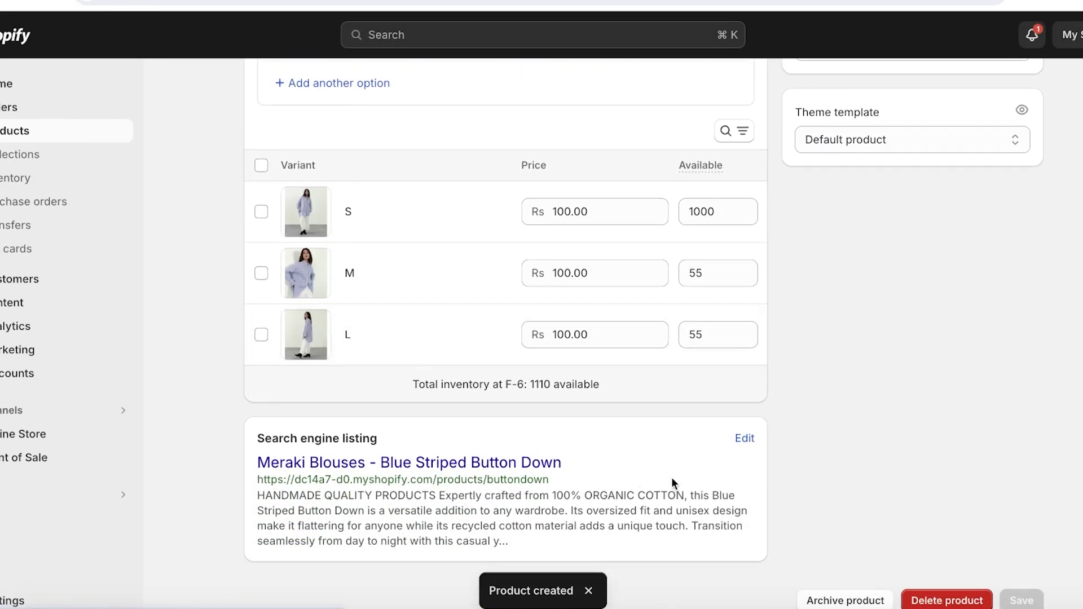
click(743, 438)
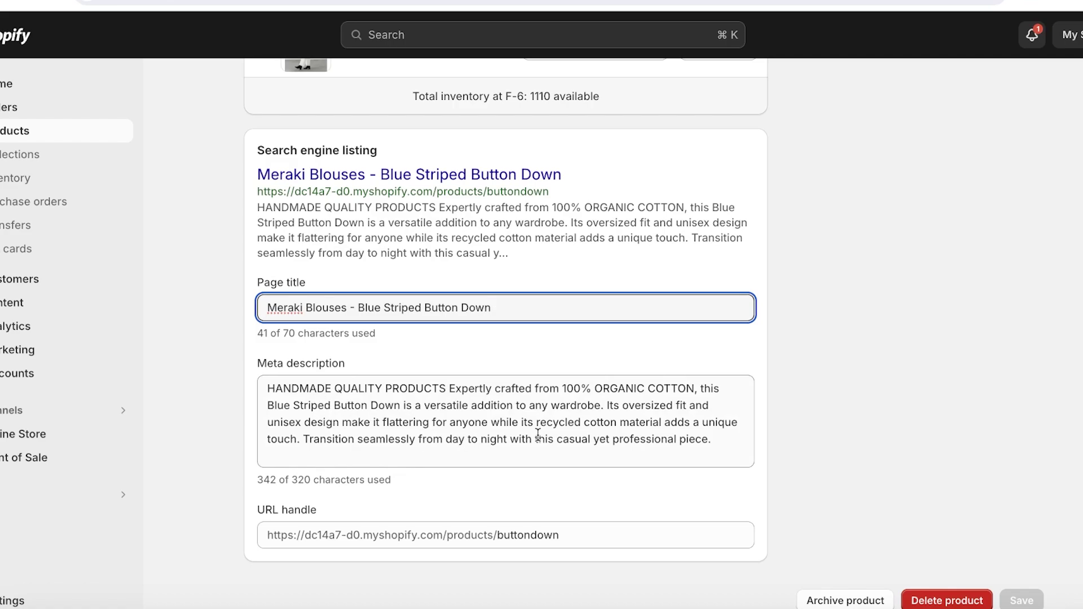
scroll(834, 419, up, 2)
scroll(834, 420, down, 2)
scroll(667, 527, up, 12)
scroll(540, 457, up, 7)
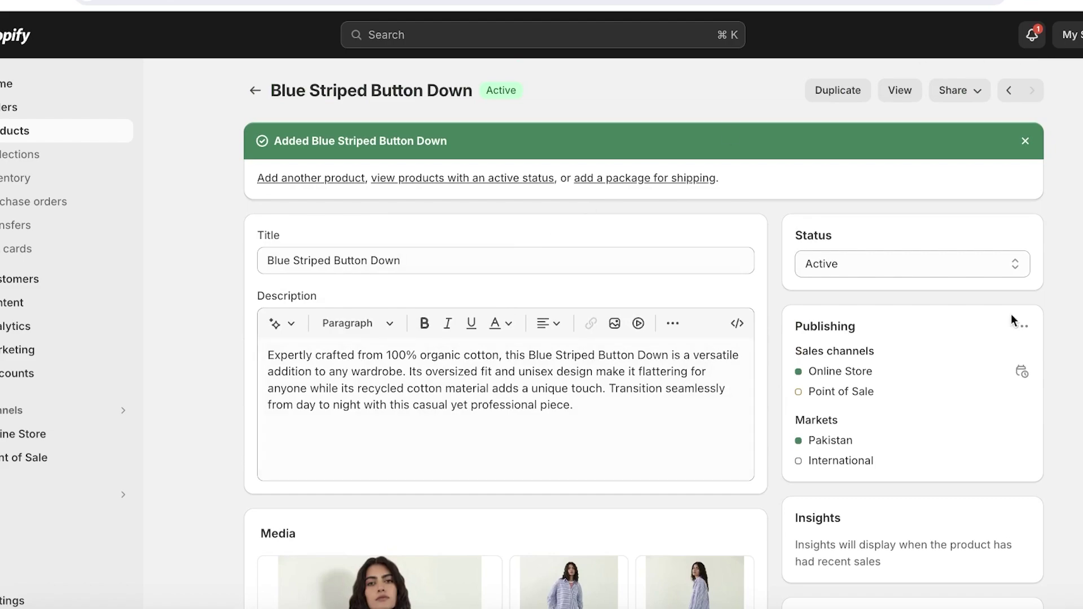
- Dismiss the Added banner and confirm the product status is Active
click(1026, 139)
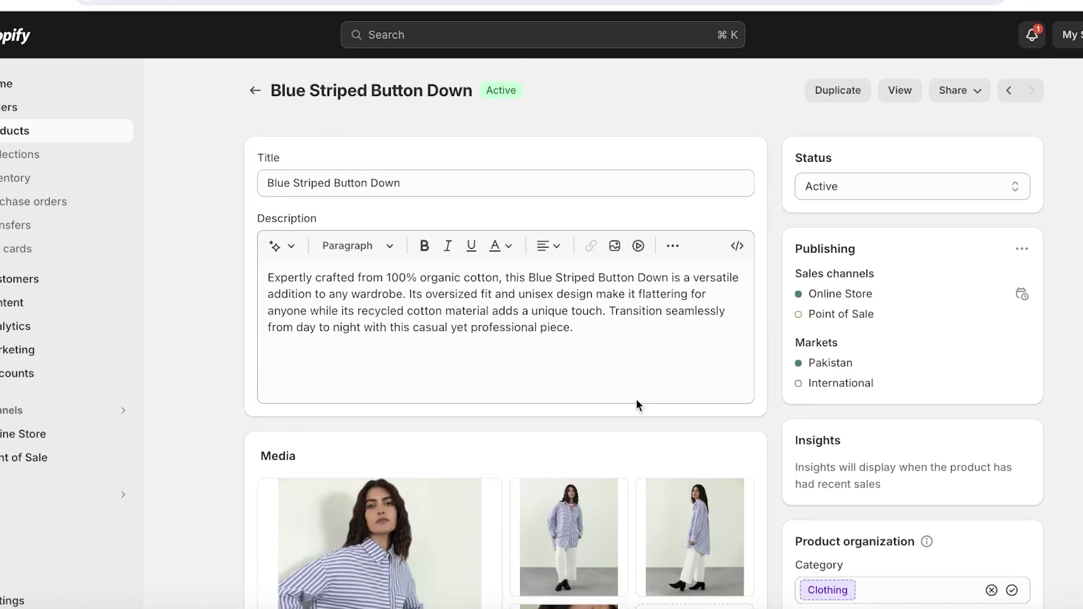
click(885, 186)
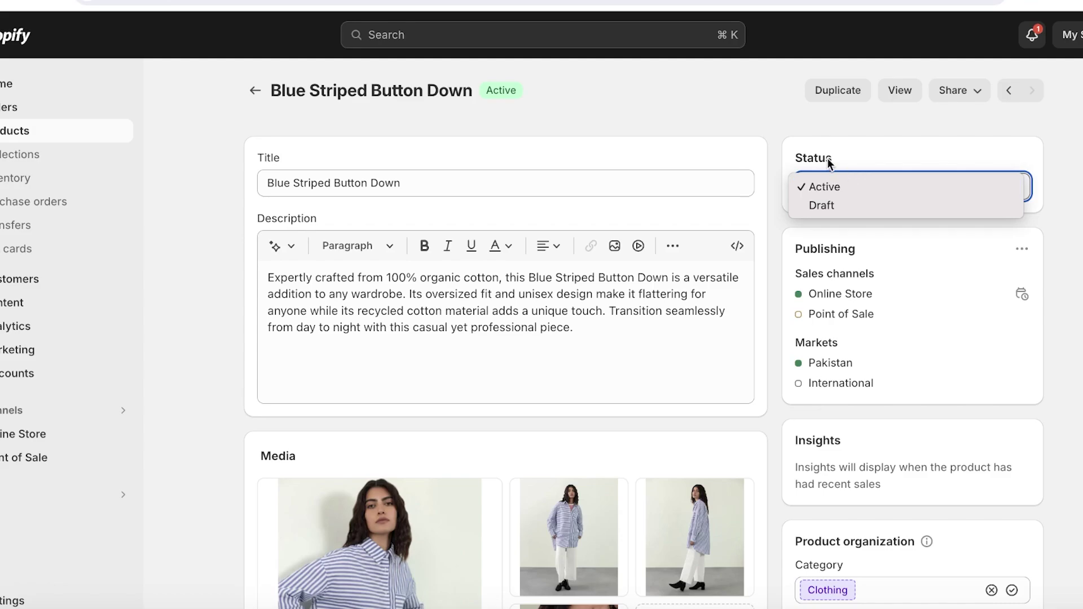
click(821, 185)
scroll(903, 289, down, 15)
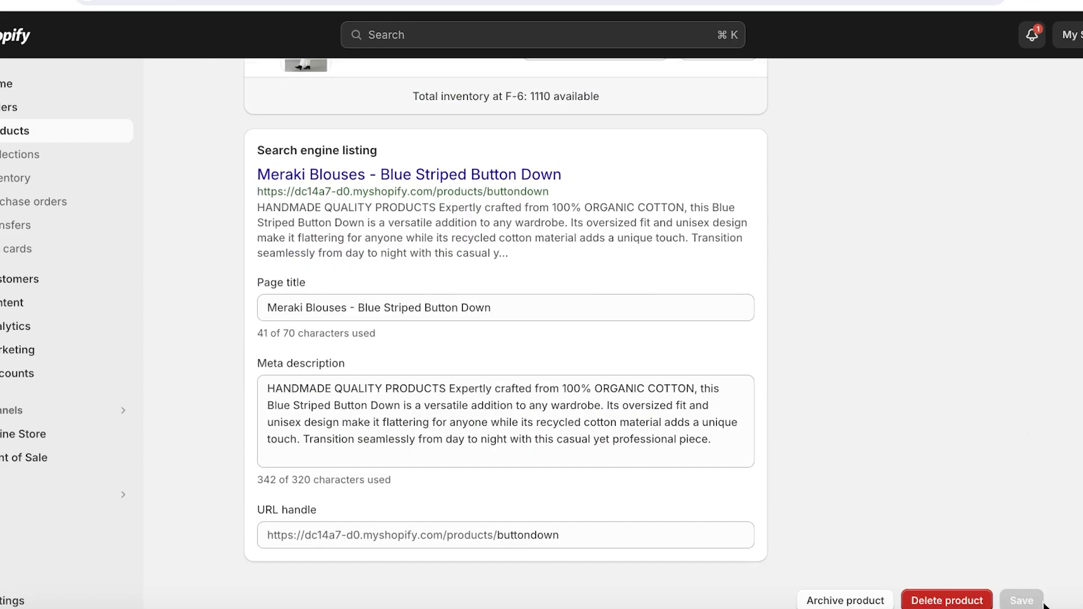
scroll(939, 487, up, 15)
click(892, 187)
click(895, 185)
scroll(1034, 347, down, 15)
scroll(890, 474, up, 15)
- Go back to the Products list and scroll to review the Blue Striped Button Down entry
click(259, 90)
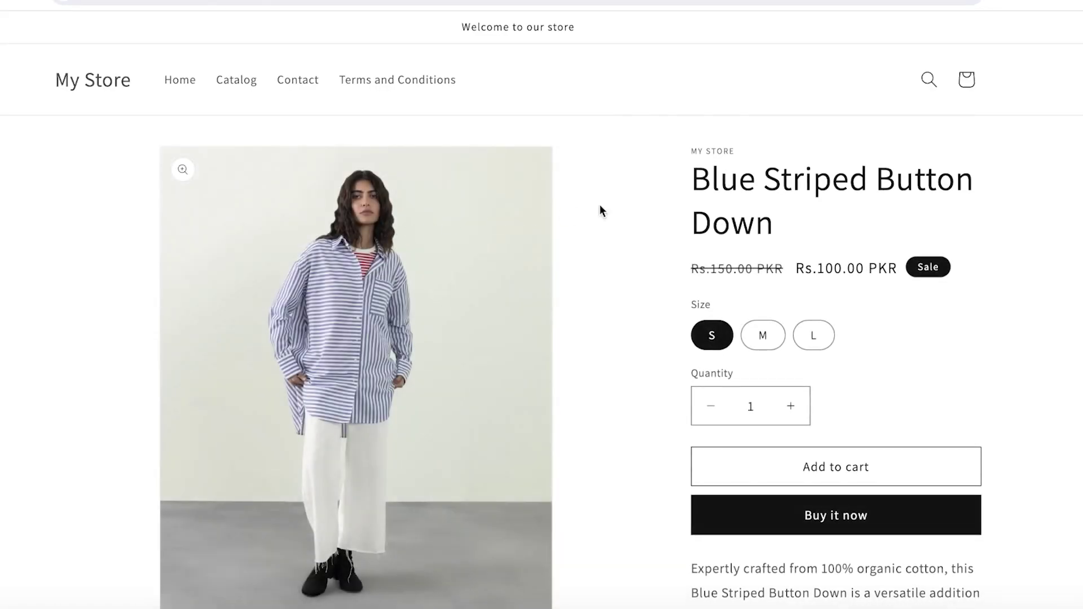
scroll(597, 225, down, 6)
scroll(535, 235, down, 2)
scroll(537, 234, up, 8)
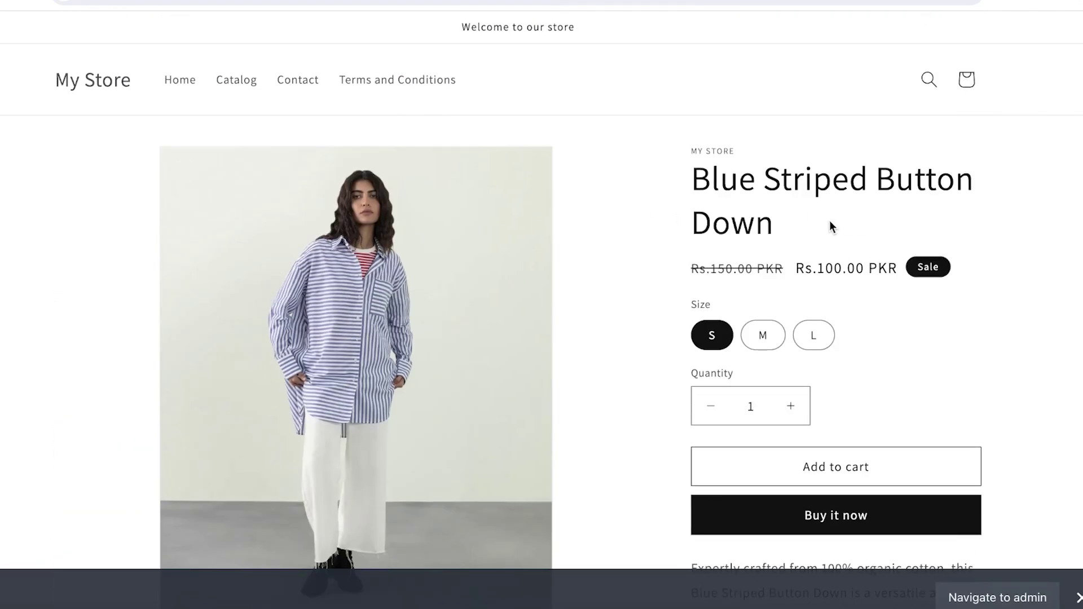